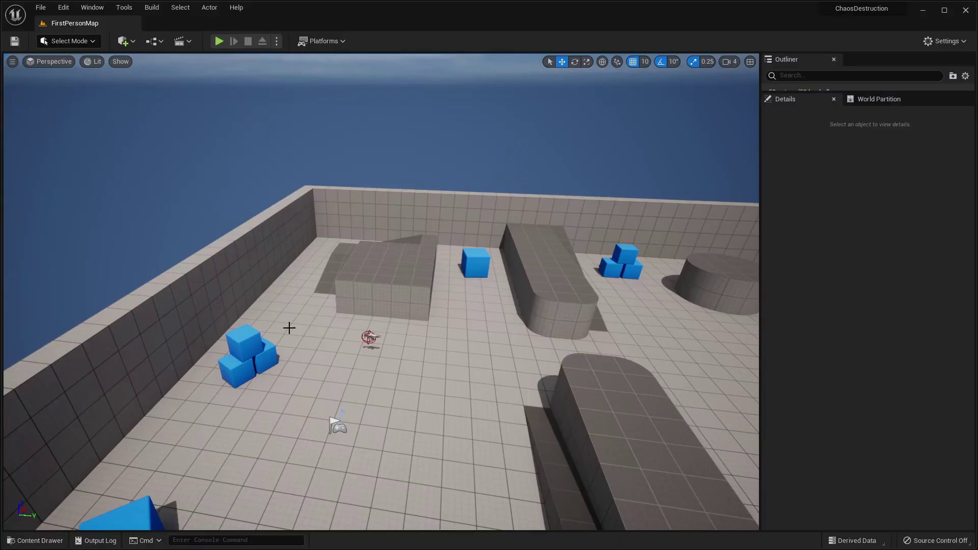
- Enable the Field System plugin and restart the editor to apply it
left_click(63, 7)
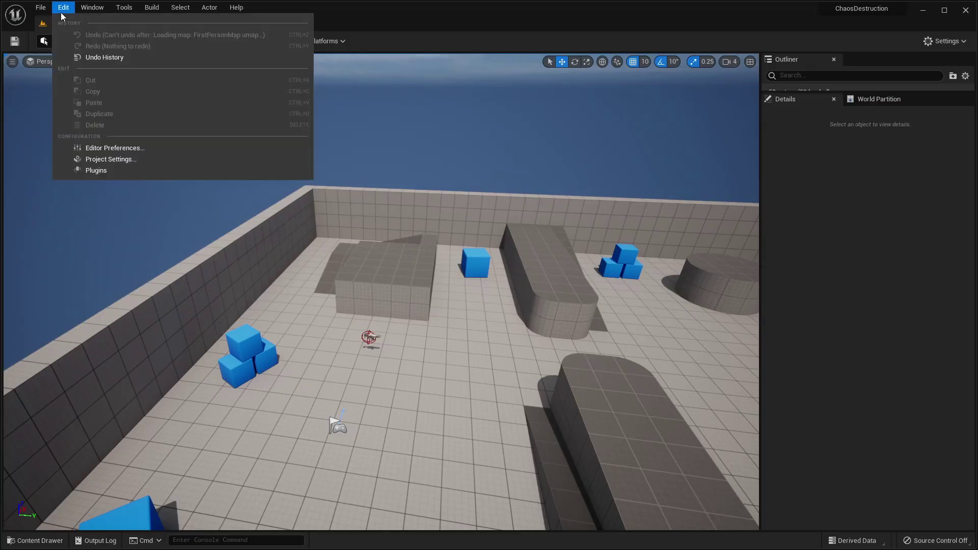
left_click(119, 173)
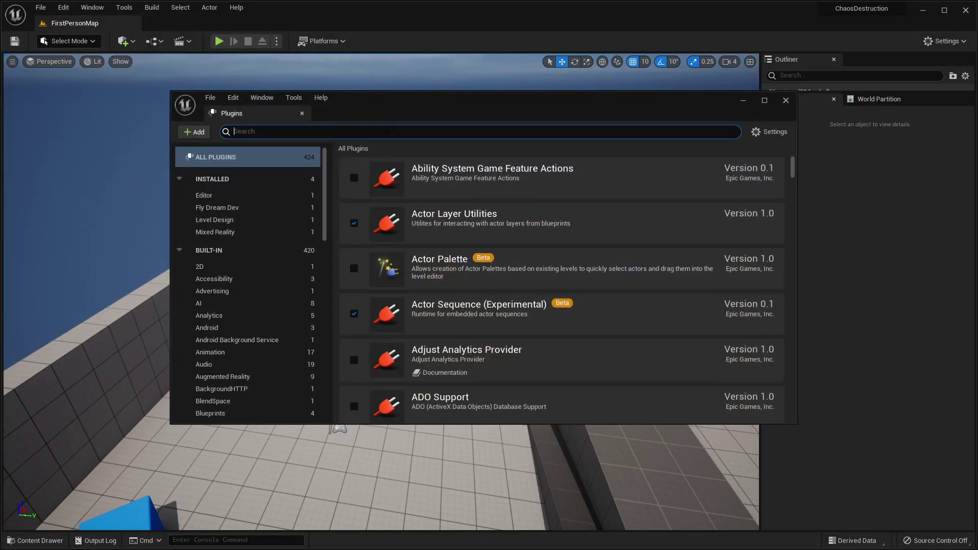
type("field")
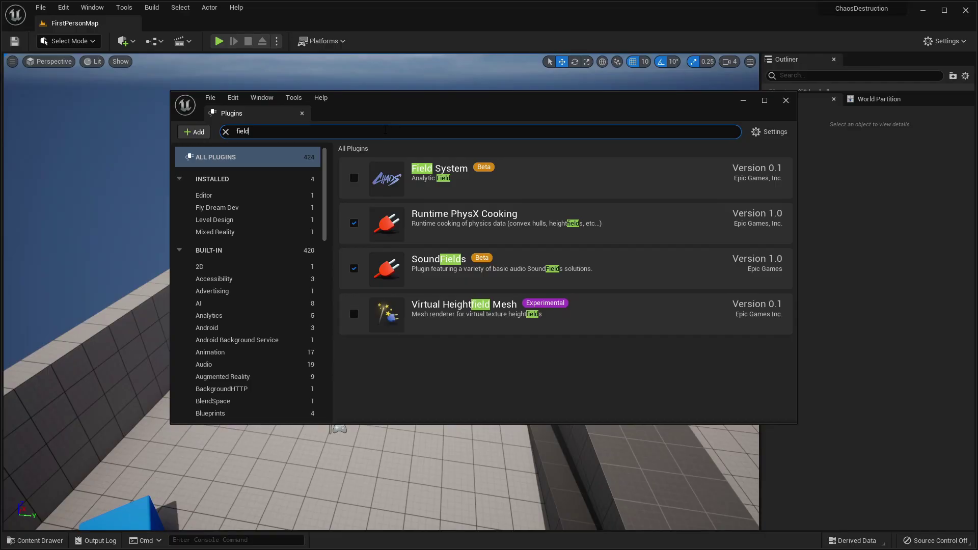
left_click(354, 177)
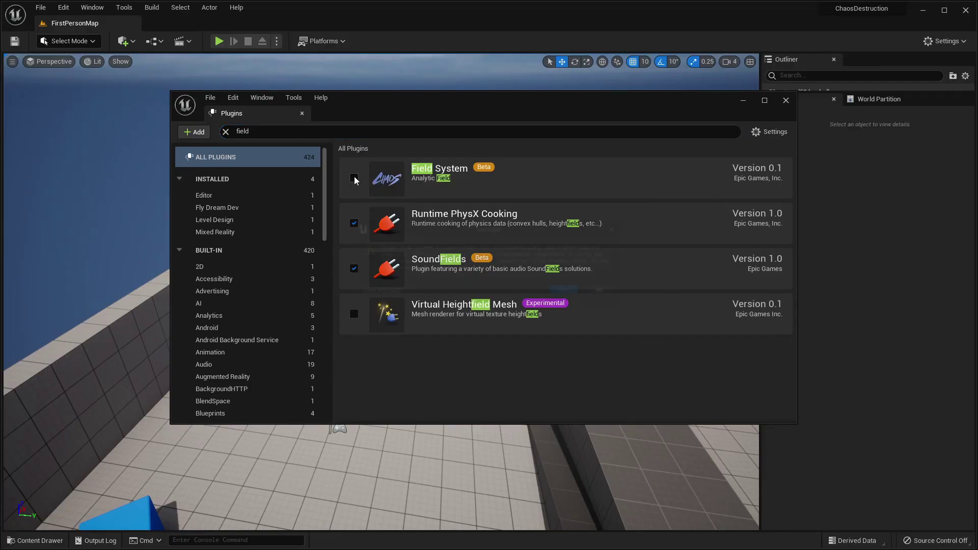
left_click(574, 295)
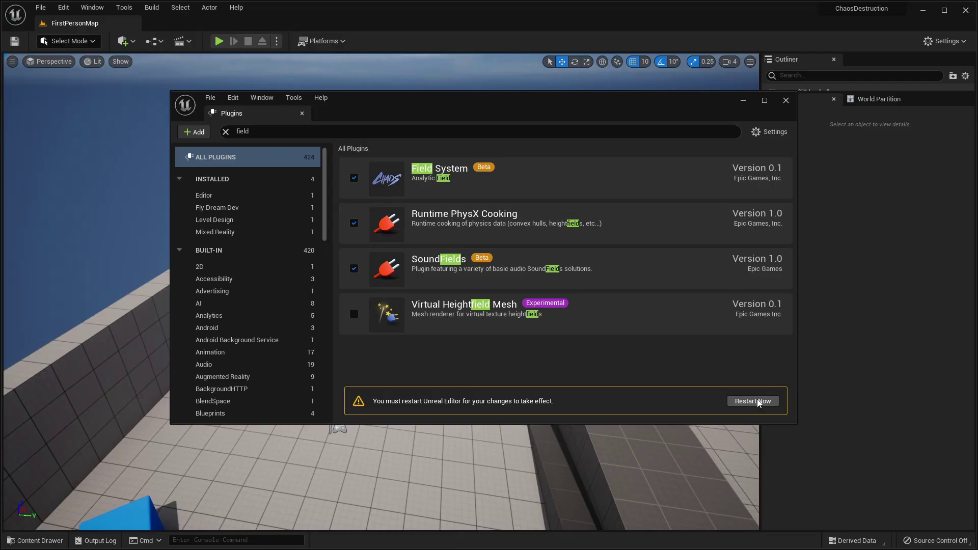
left_click(753, 401)
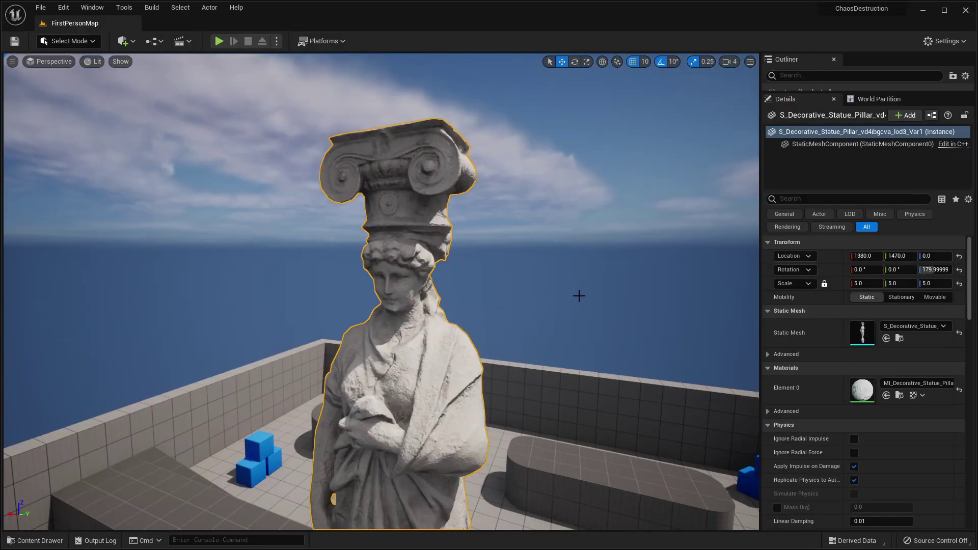
- In Fracture mode, create a geometry collection from the statue pillar in the Content folder, keeping the suggested name
mouse_move(579, 296)
right_mouse_down()
mouse_move(565, 324)
mouse_move(584, 297)
mouse_move(569, 316)
mouse_move(530, 322)
mouse_move(580, 282)
right_mouse_up()
right_click_drag(548, 240, 530, 194)
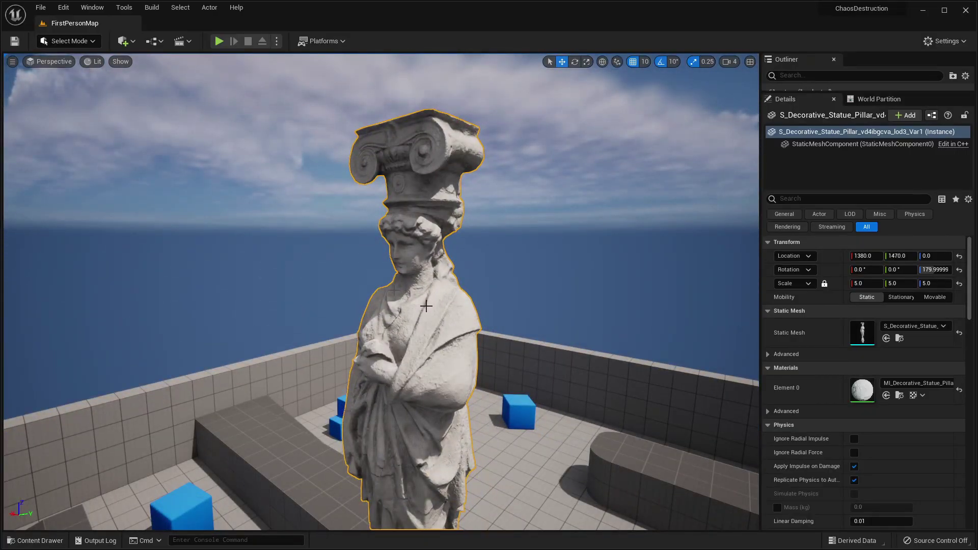
left_click(83, 43)
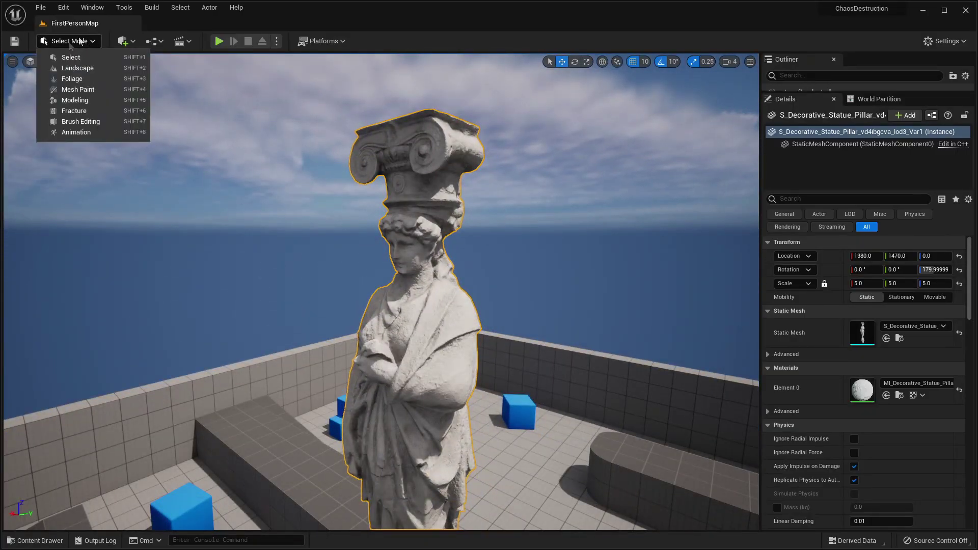
left_click(74, 111)
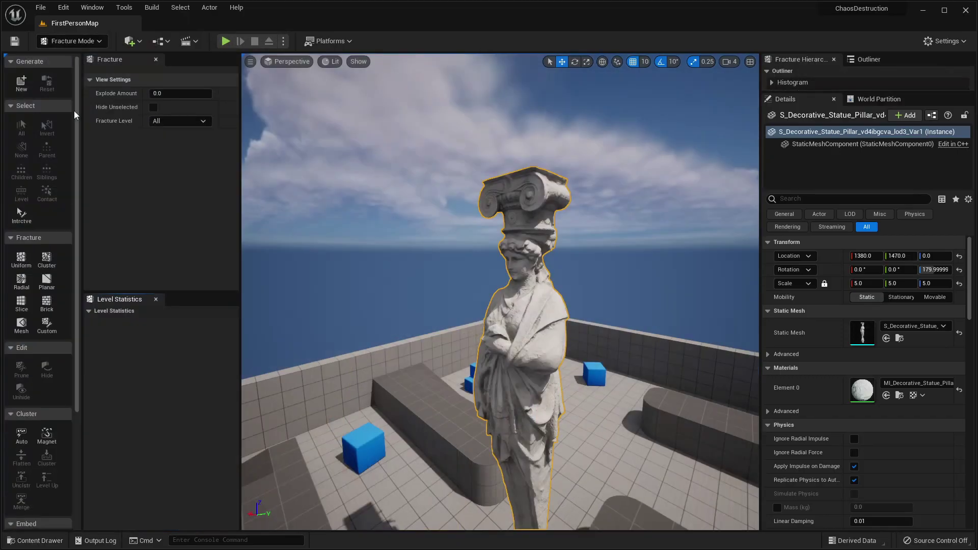
left_click(24, 81)
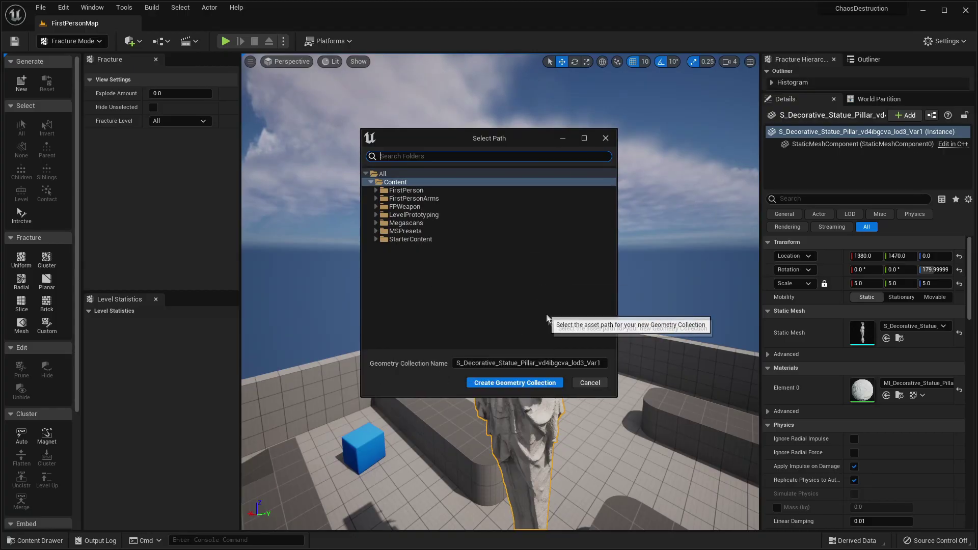
left_click(517, 384)
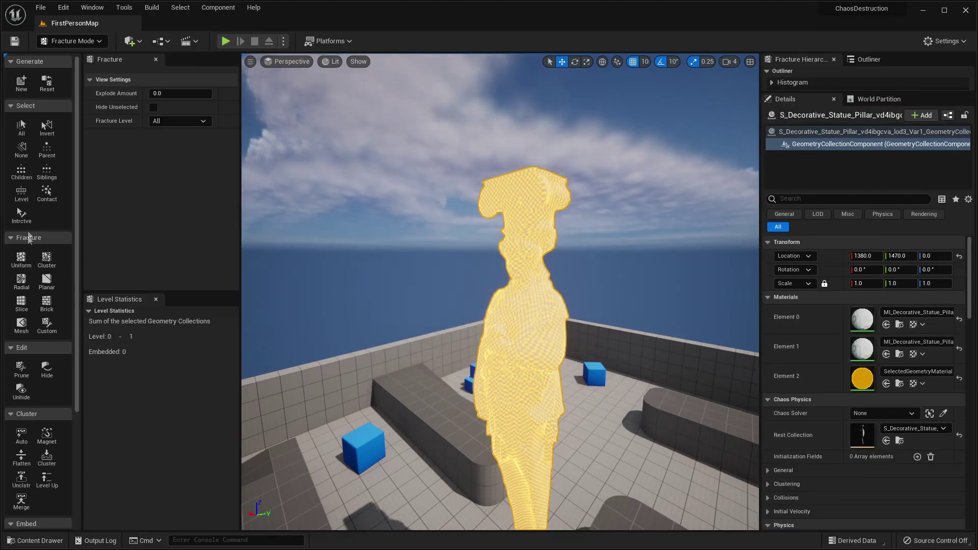
- Fracture the statue with Uniform Voronoi, using a minimum of 20 and a maximum of 100 sites
scroll(10, 232, "down", 2)
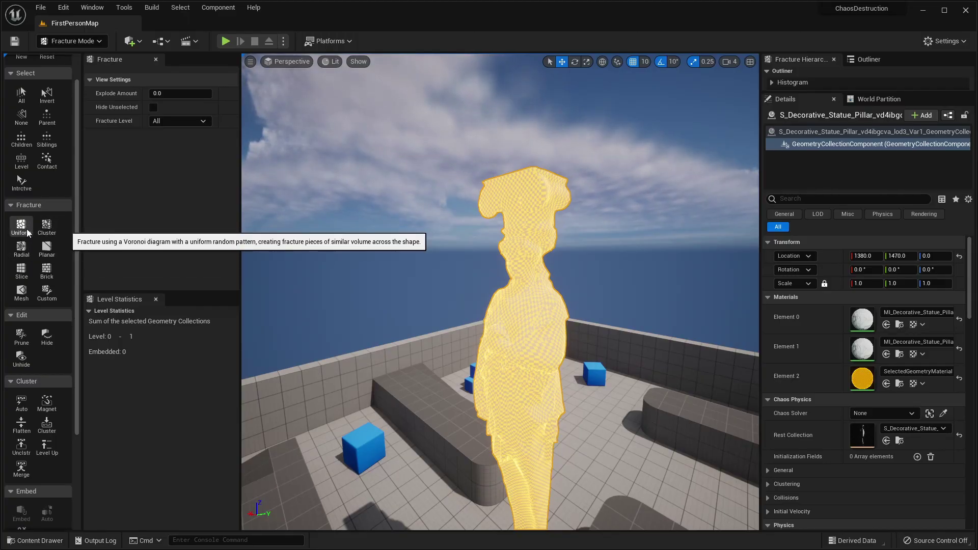
left_click(28, 233)
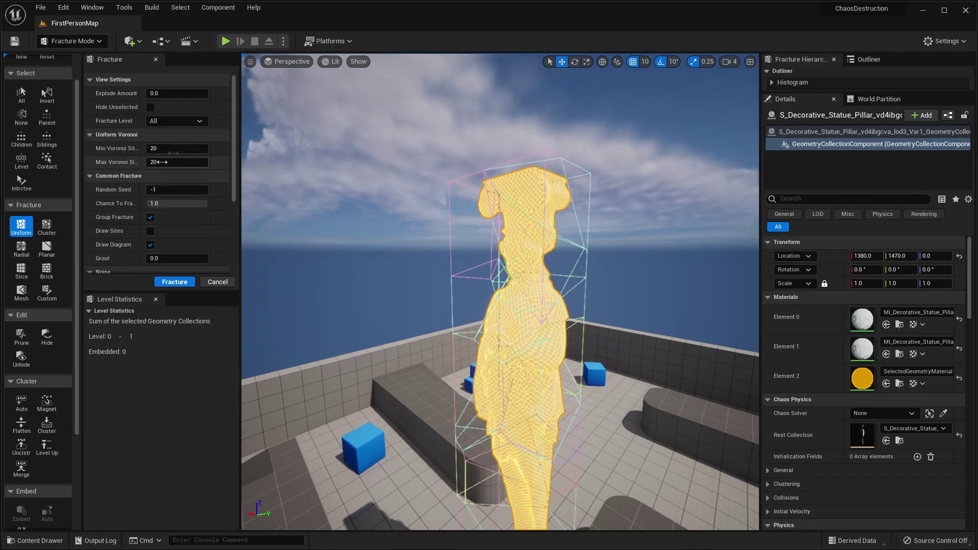
scroll(159, 228, "down", 5)
scroll(197, 193, "up", 5)
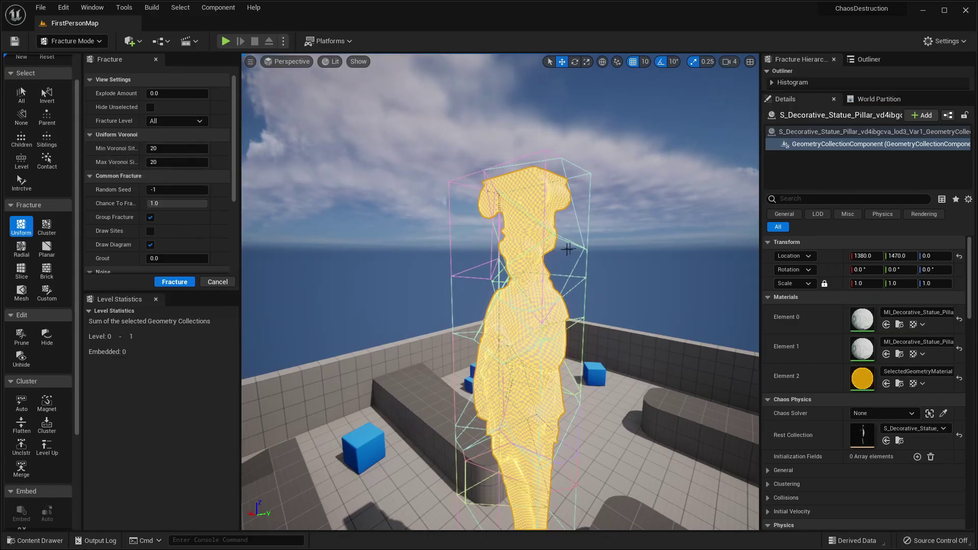
scroll(501, 260, "up", 2)
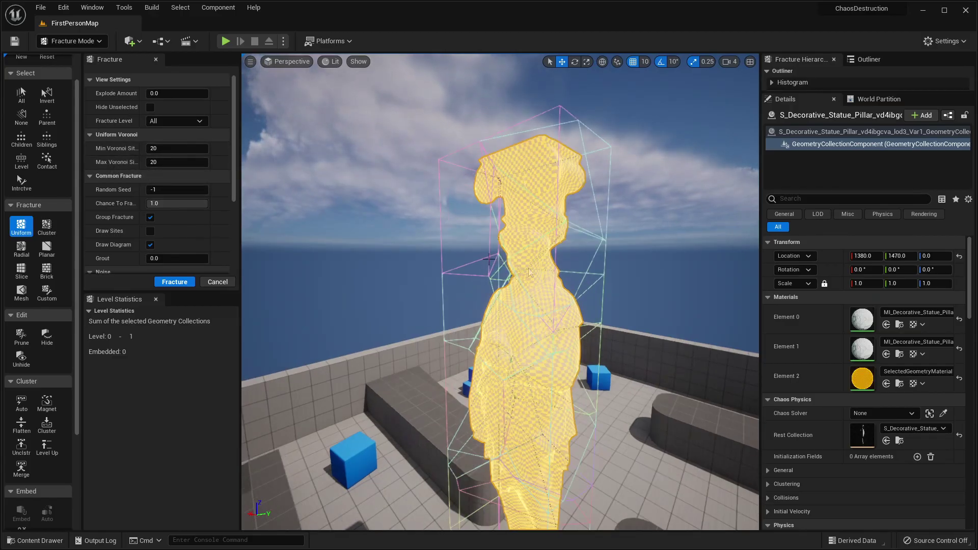
left_click(165, 161)
type("100")
key("Return")
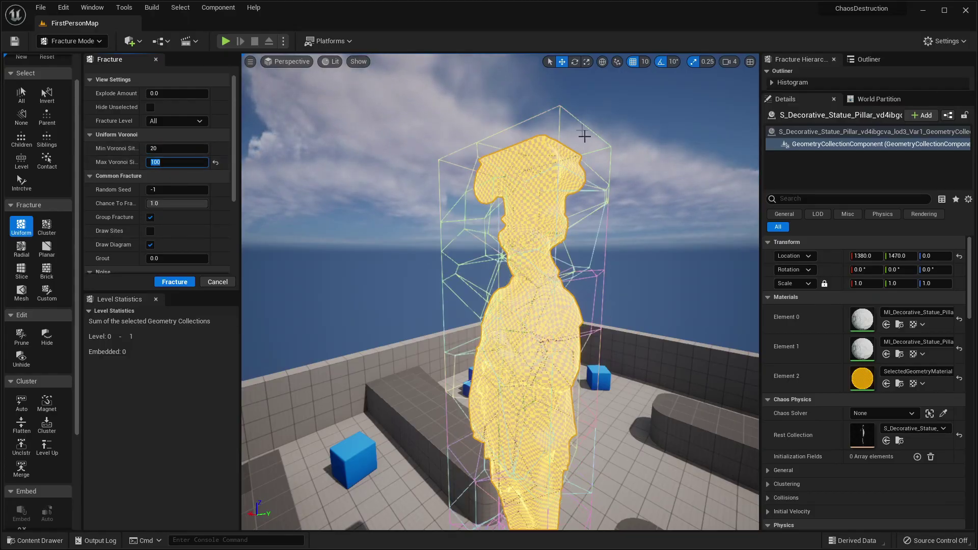
right_click_drag(600, 259, 555, 209)
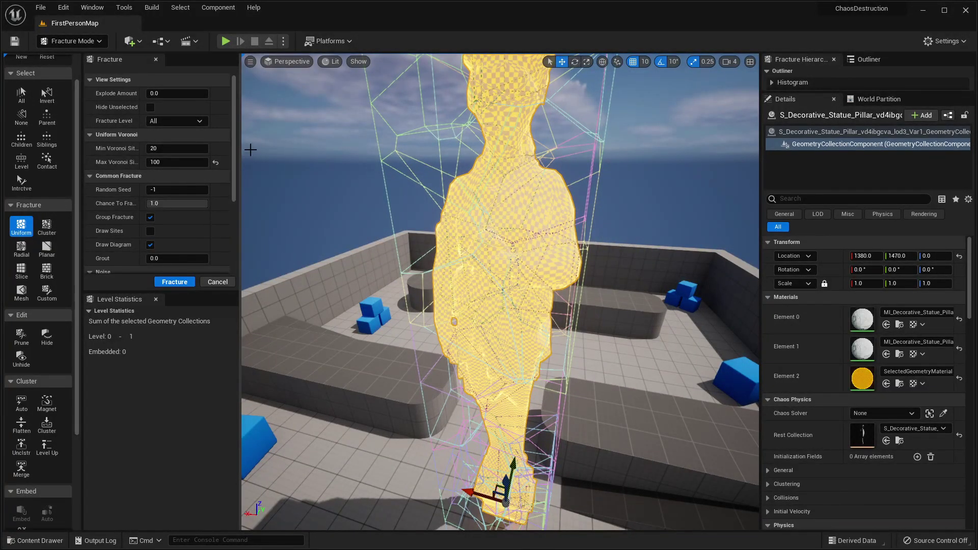
left_click(174, 281)
key("f")
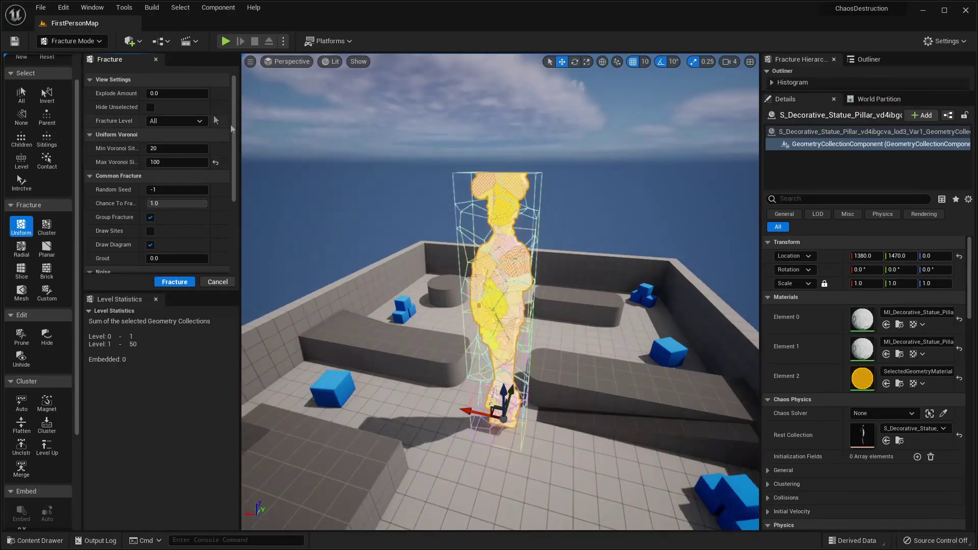
mouse_move(155, 93)
left_mouse_down()
mouse_move(198, 93)
mouse_move(155, 93)
left_mouse_up()
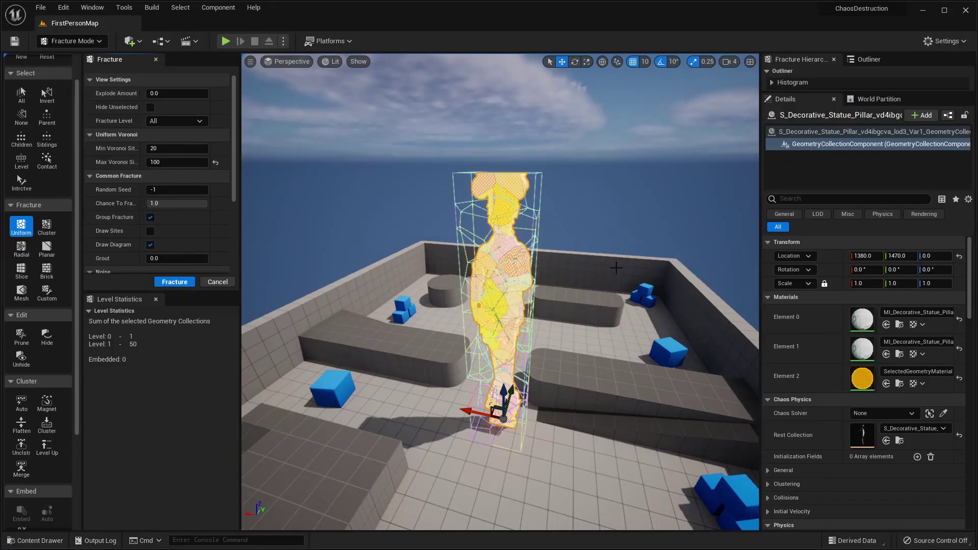
- Raise the statue to a Z location of 340, simulate the level to test its collapse, and stop the simulation
left_click_drag(507, 390, 497, 340)
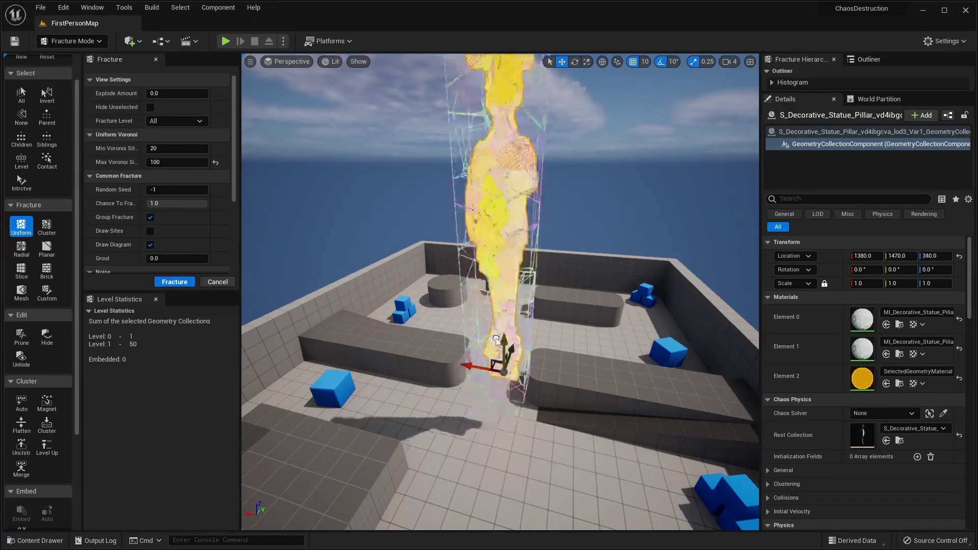
left_click(287, 41)
left_click(330, 127)
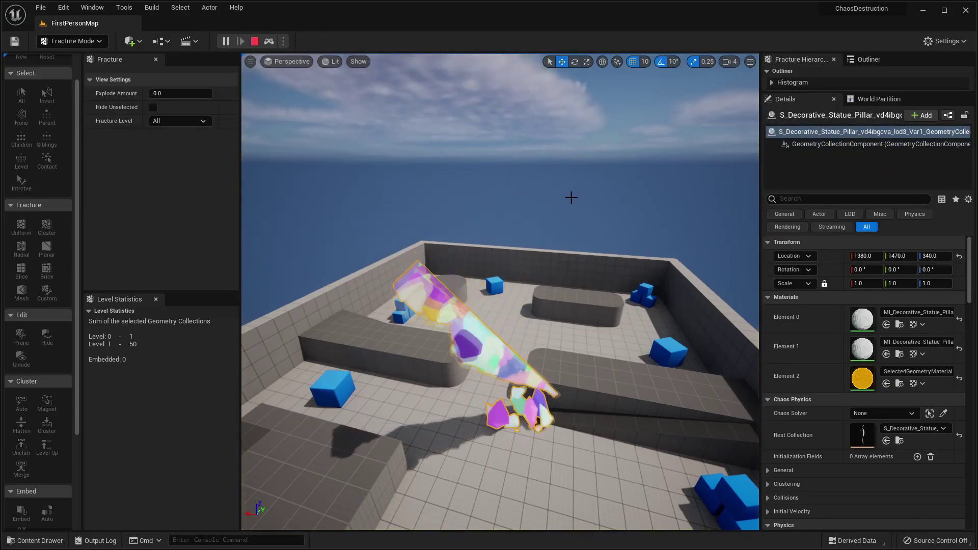
right_click_drag(557, 198, 515, 224)
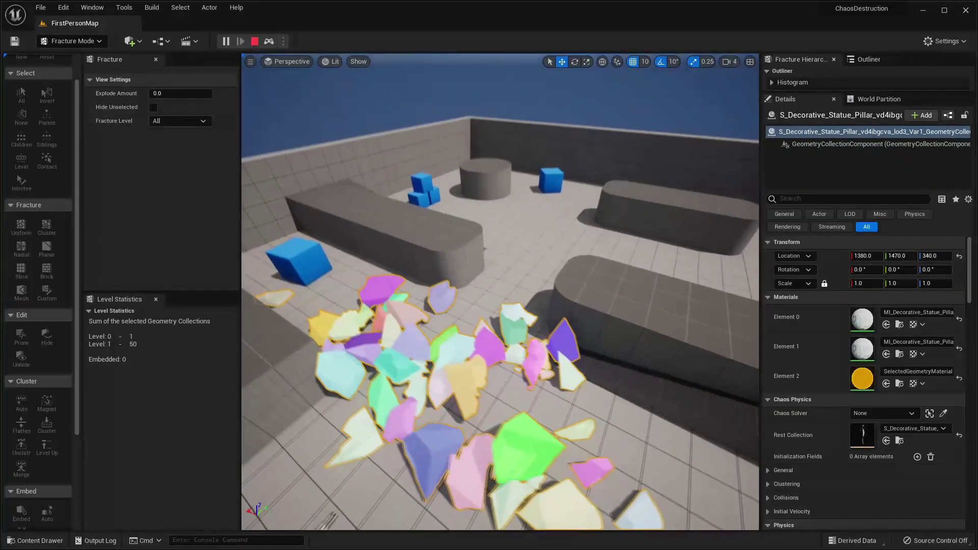
left_click(255, 41)
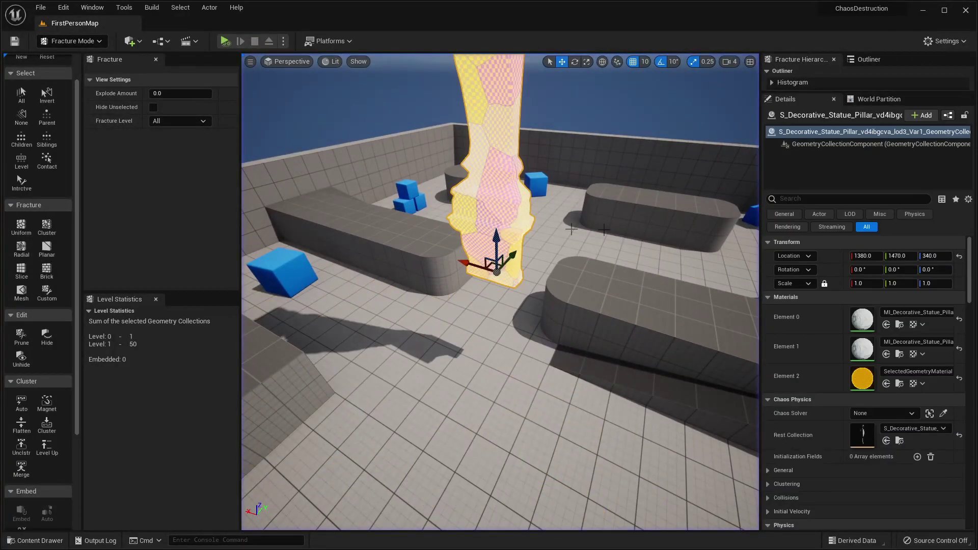
- Reset the statue's geometry collection to its unfractured state
scroll(568, 240, "down", 5)
right_click_drag(567, 240, 562, 194)
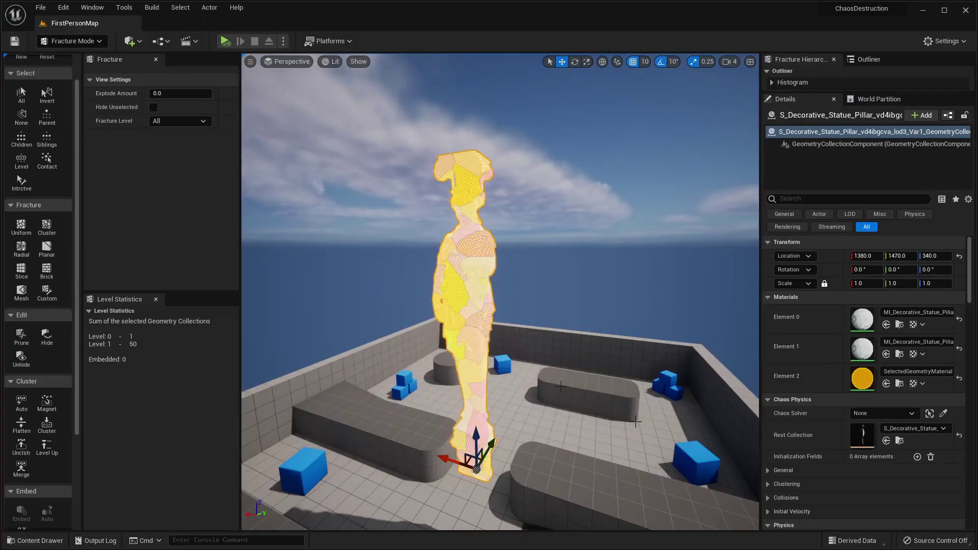
scroll(56, 212, "up", 2)
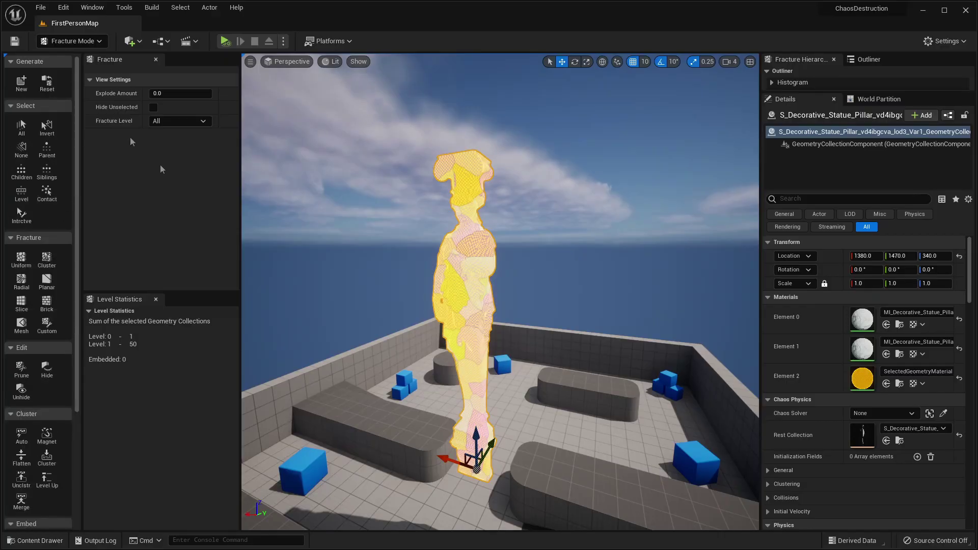
left_click(47, 85)
scroll(571, 256, "up", 5)
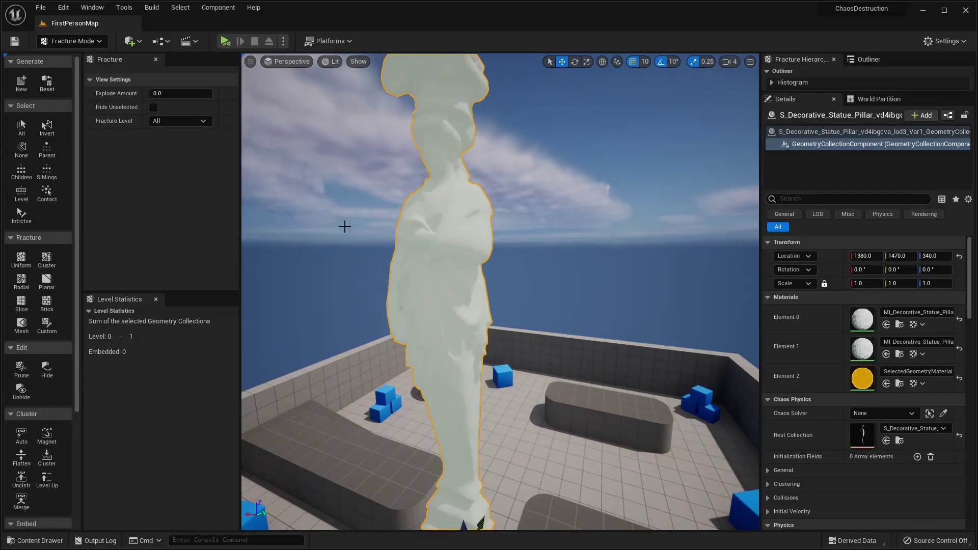
- Fracture the whole statue with Uniform Voronoi, setting both the minimum and maximum sites to 50
left_click(464, 255)
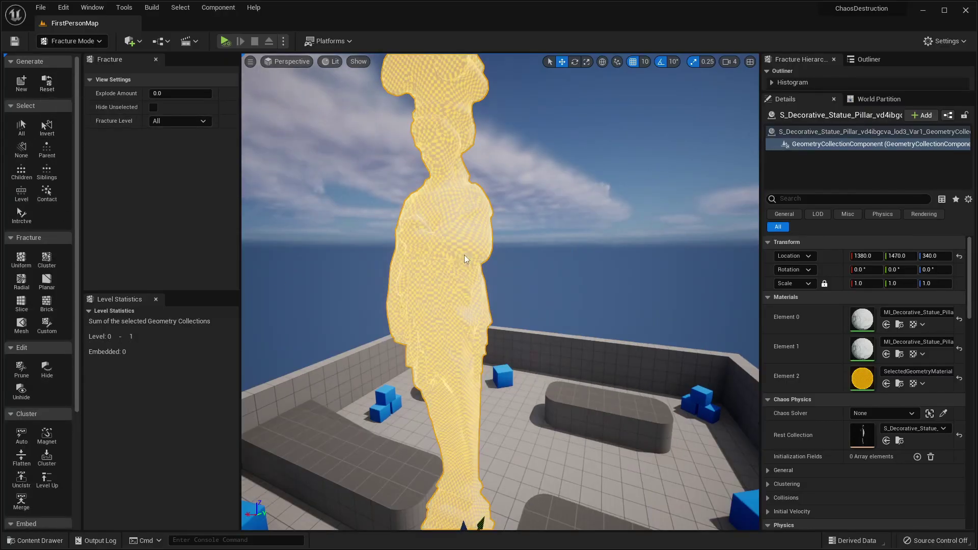
left_click(21, 260)
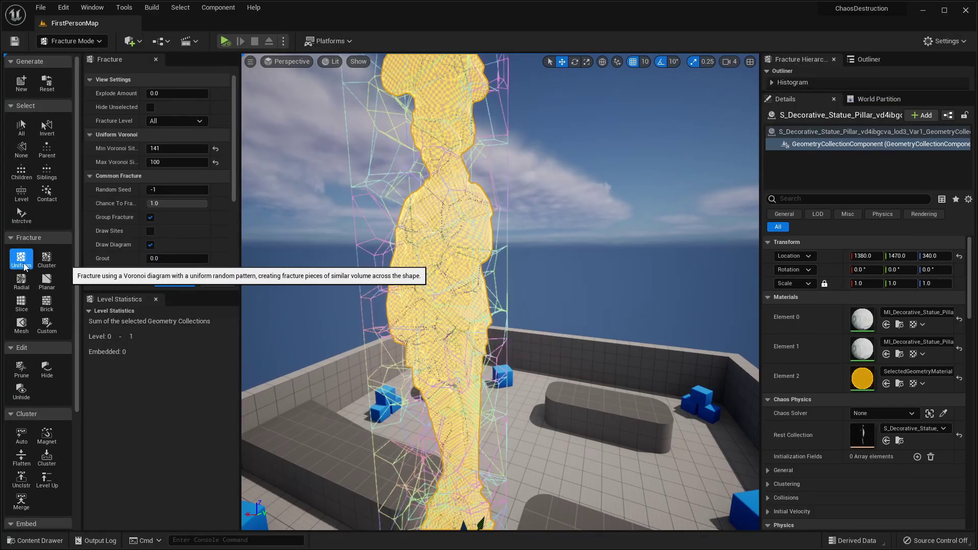
left_click(167, 150)
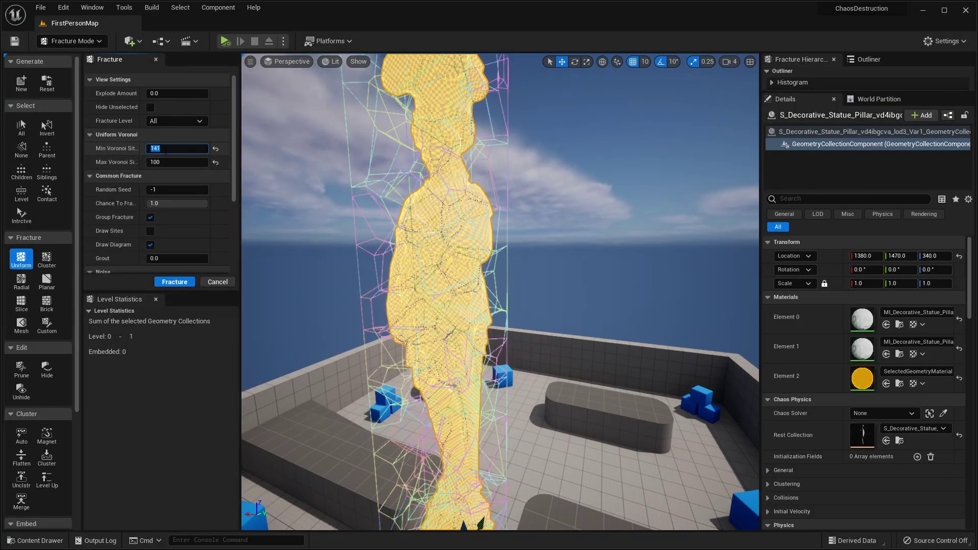
type("50")
key("Tab")
type("50")
key("Return")
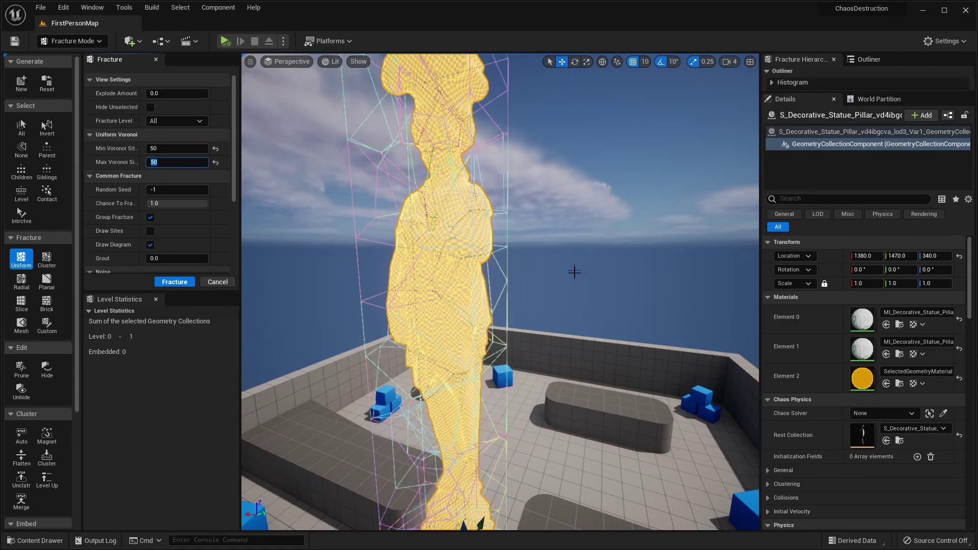
left_click(175, 282)
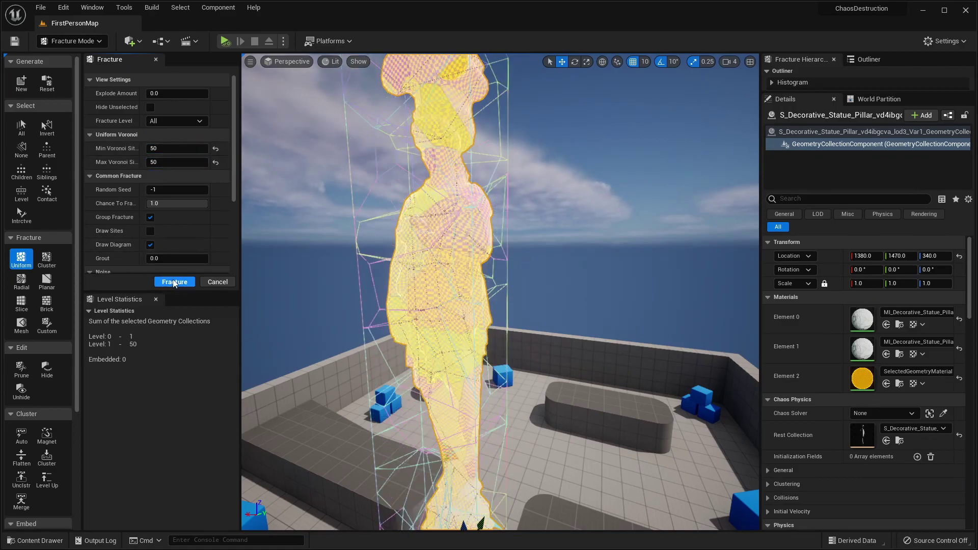
- Spread the statue's fractured pieces apart with an Explode Amount of about 0.58
right_click_drag(524, 214, 546, 284)
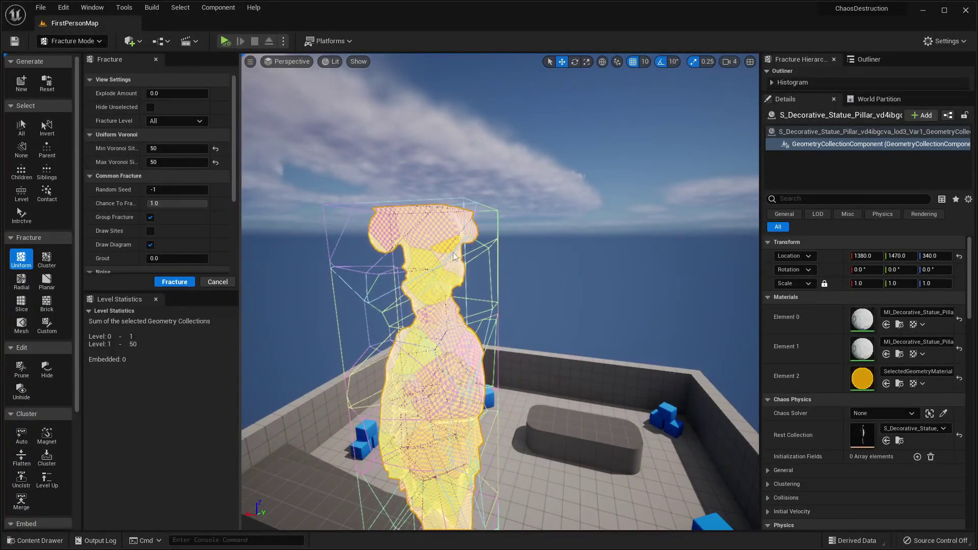
left_click_drag(163, 93, 182, 93)
right_click_drag(386, 220, 386, 153)
right_click_drag(475, 240, 475, 235)
key("w")
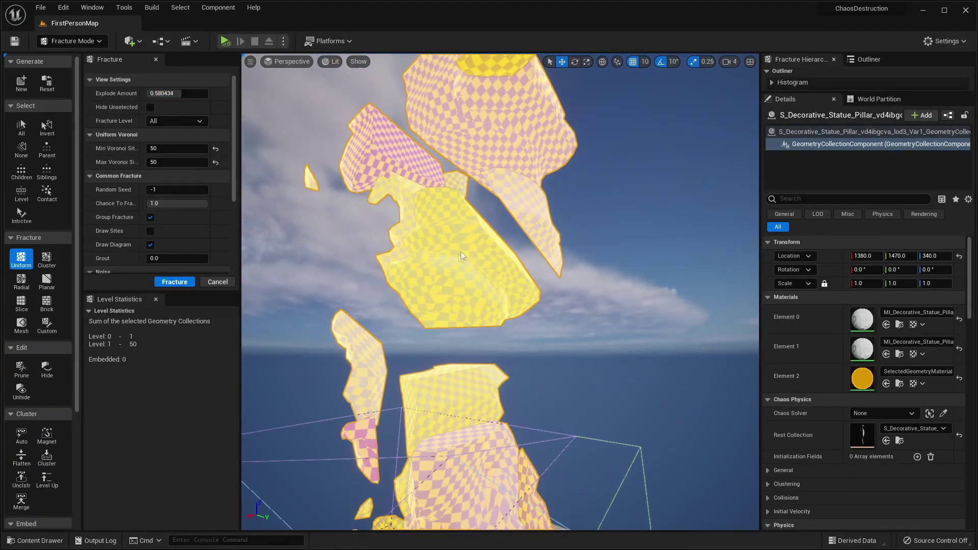
- Fracture only the statue's head piece with Uniform Voronoi, setting both the minimum and maximum sites to 2
left_click(472, 262)
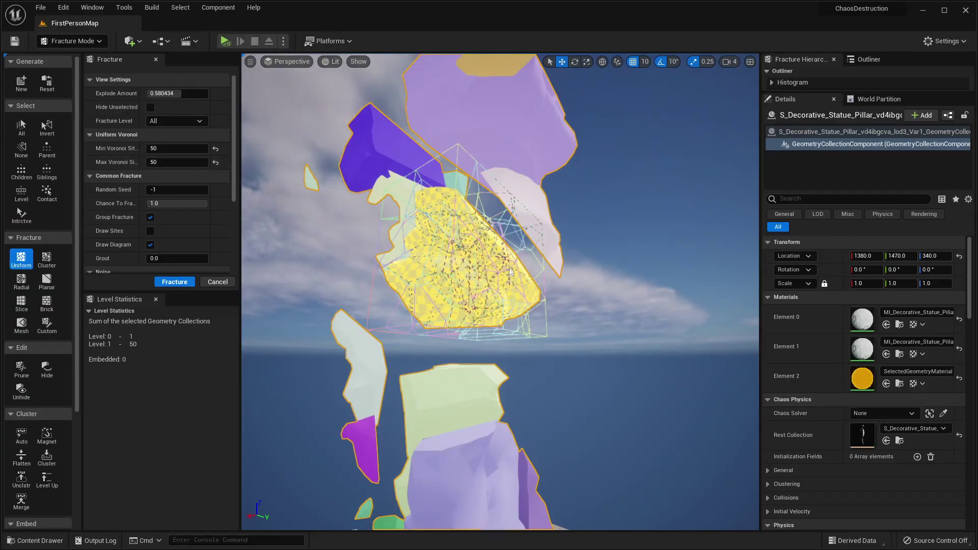
left_click(163, 149)
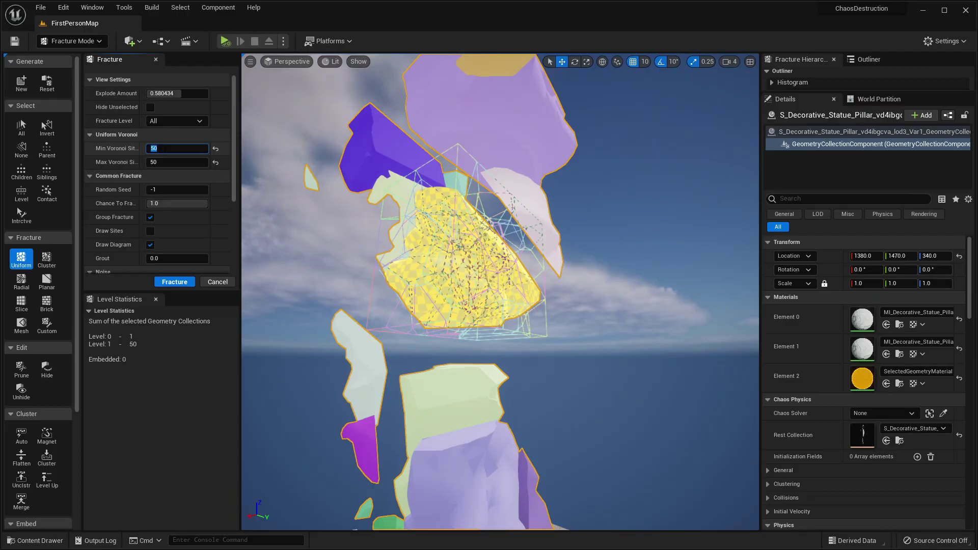
type("2")
key("Tab")
type("2")
key("Return")
mouse_move(317, 249)
right_mouse_down()
mouse_move(296, 270)
mouse_move(265, 255)
mouse_move(301, 240)
mouse_move(317, 249)
right_mouse_up()
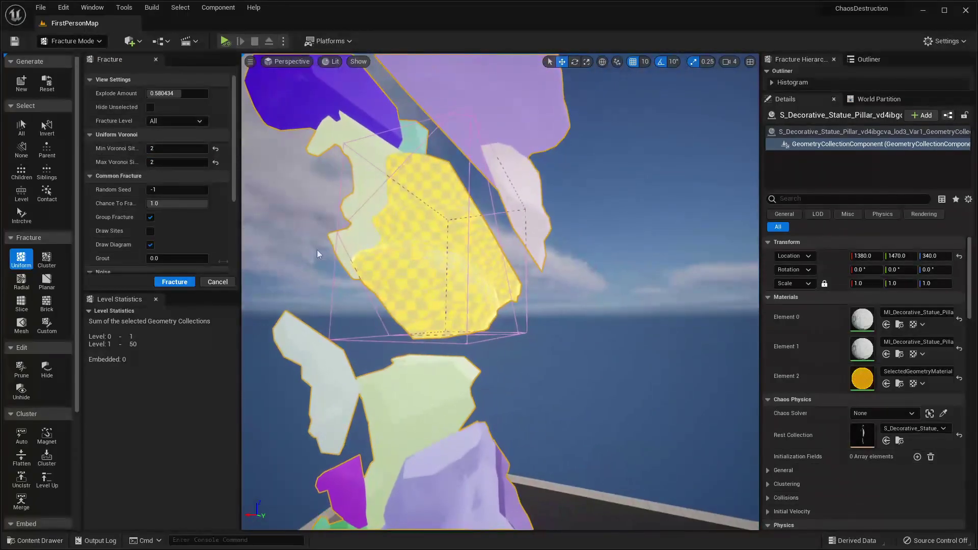
left_click(174, 282)
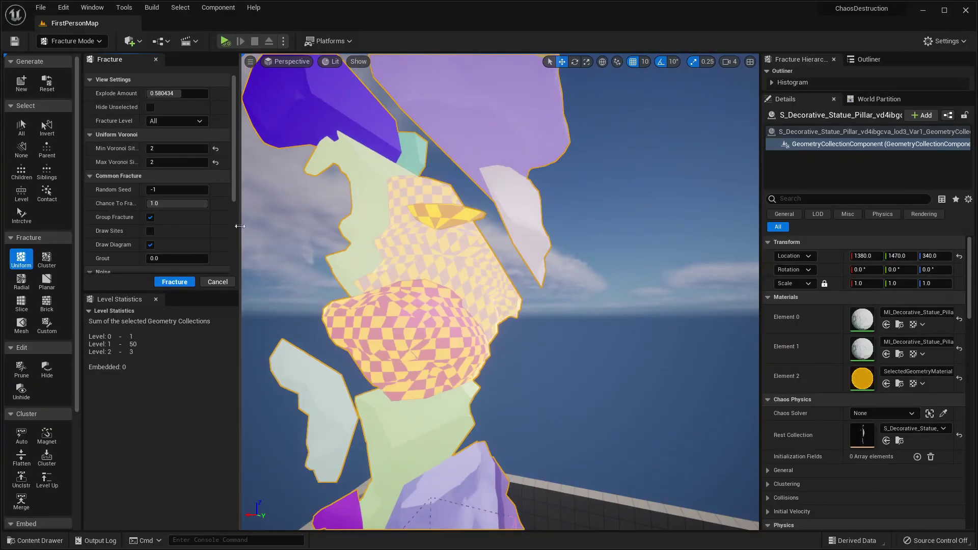
- Show fracture level 2 and raise the Explode Amount to about 0.79 to separate the head's sub-pieces
mouse_move(176, 93)
left_mouse_down()
mouse_move(207, 93)
mouse_move(184, 94)
left_mouse_up()
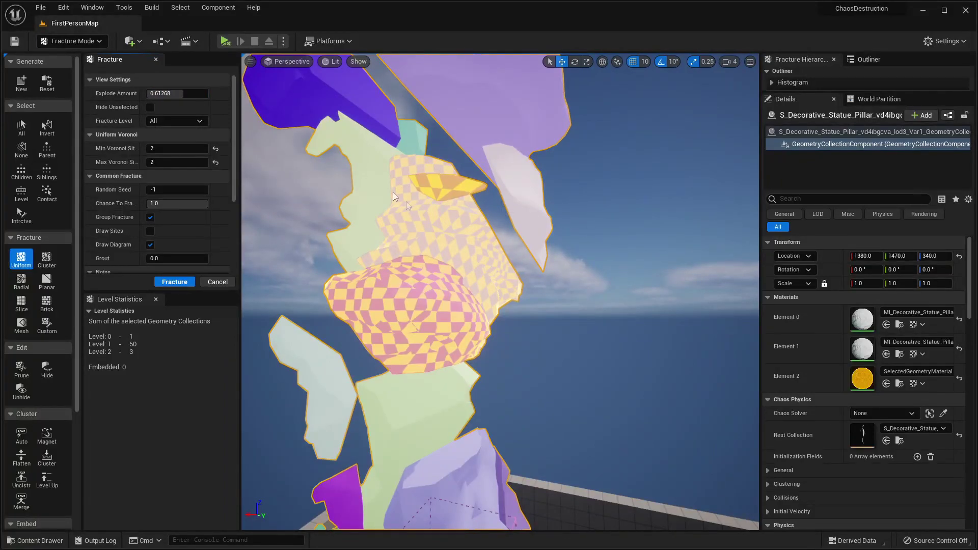
left_click(170, 121)
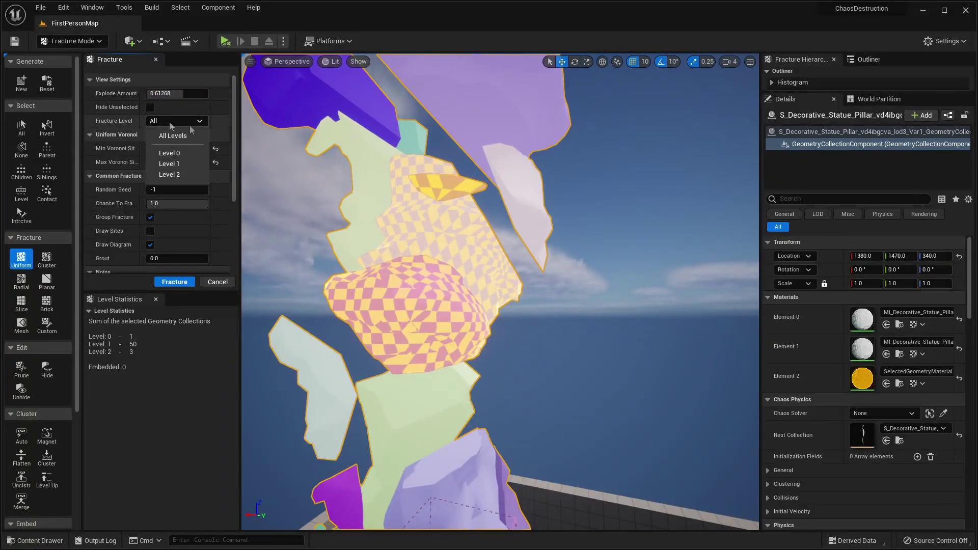
left_click(179, 175)
mouse_move(470, 260)
right_mouse_down()
mouse_move(470, 285)
mouse_move(470, 275)
right_mouse_up()
mouse_move(177, 92)
left_mouse_down()
mouse_move(149, 93)
mouse_move(194, 93)
left_mouse_up()
right_click_drag(509, 298, 490, 294)
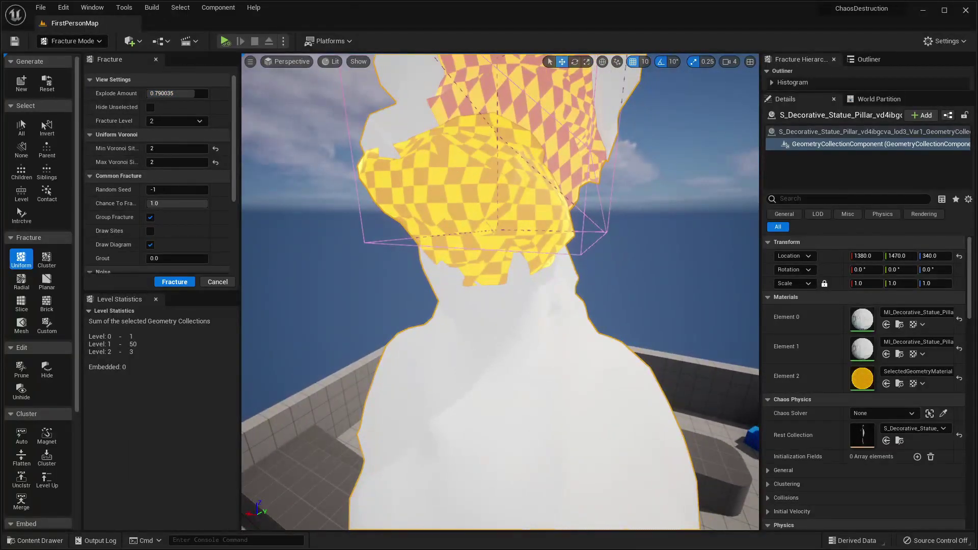
- Fracture the lower sub-piece of the head with Uniform Voronoi, setting both the minimum and maximum sites to 20
left_click(462, 169)
left_click(169, 149)
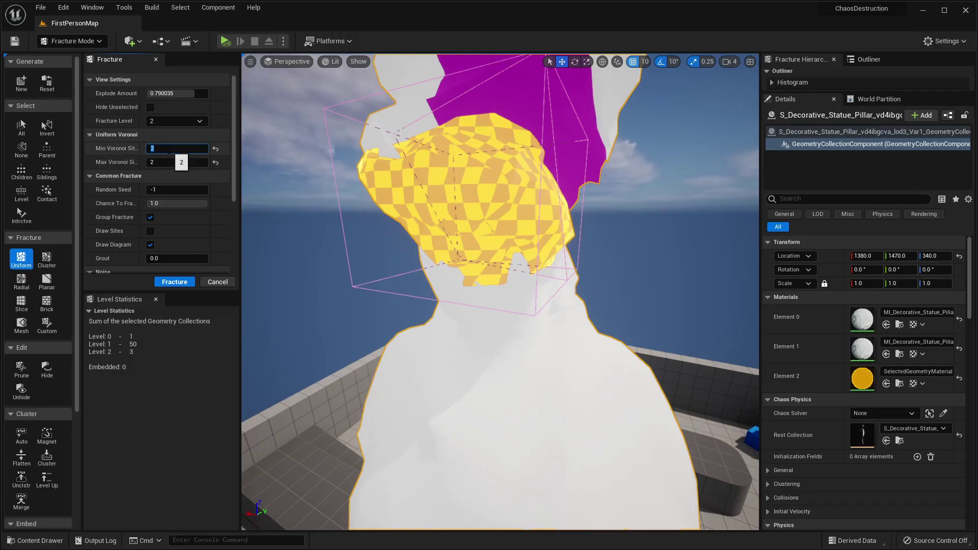
type("20")
key("Tab")
type("20")
key("Return")
left_click(174, 282)
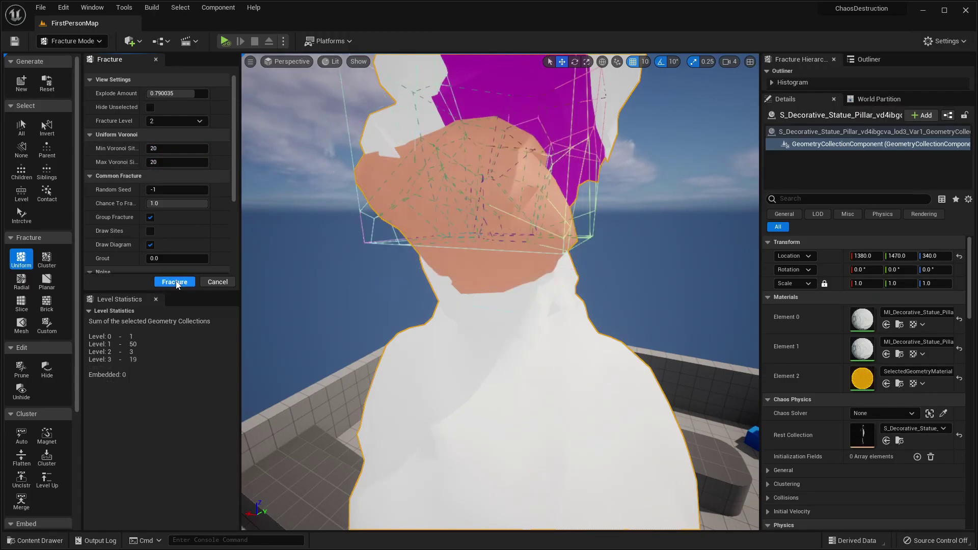
- Show fracture level 3 and spread its fragments with an Explode Amount of 1.0 to inspect them
scroll(504, 270, "down", 10)
scroll(504, 270, "up", 8)
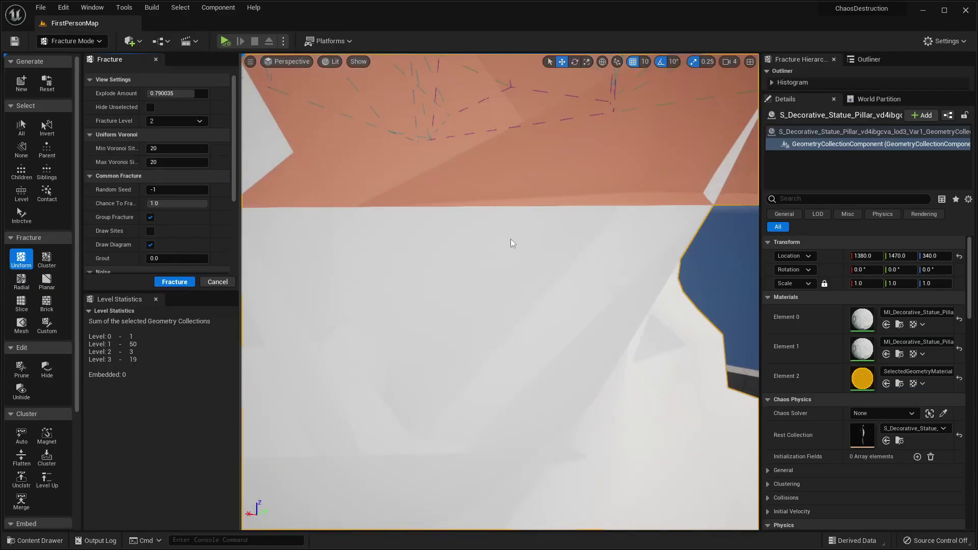
scroll(510, 240, "down", 4)
left_click(190, 122)
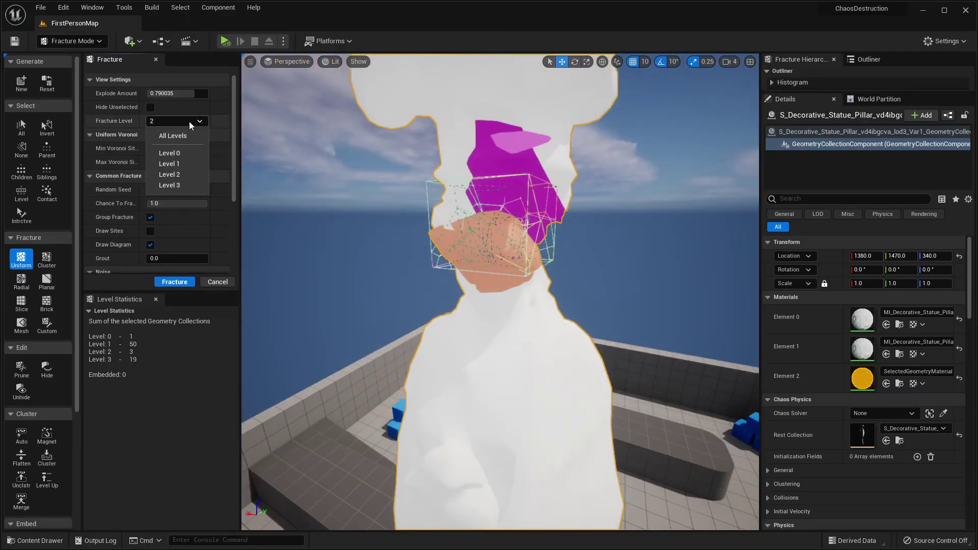
left_click(183, 187)
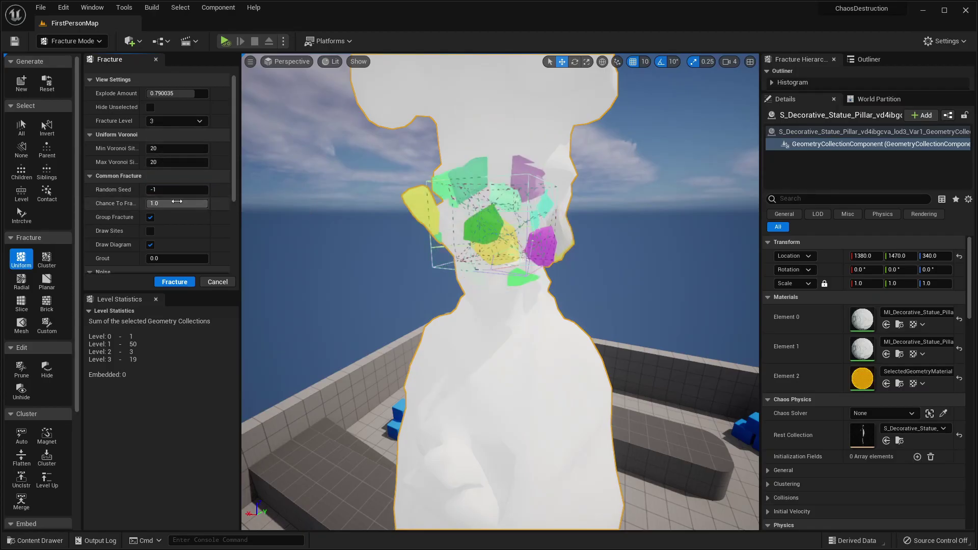
mouse_move(189, 93)
left_mouse_down()
mouse_move(176, 94)
mouse_move(208, 93)
left_mouse_up()
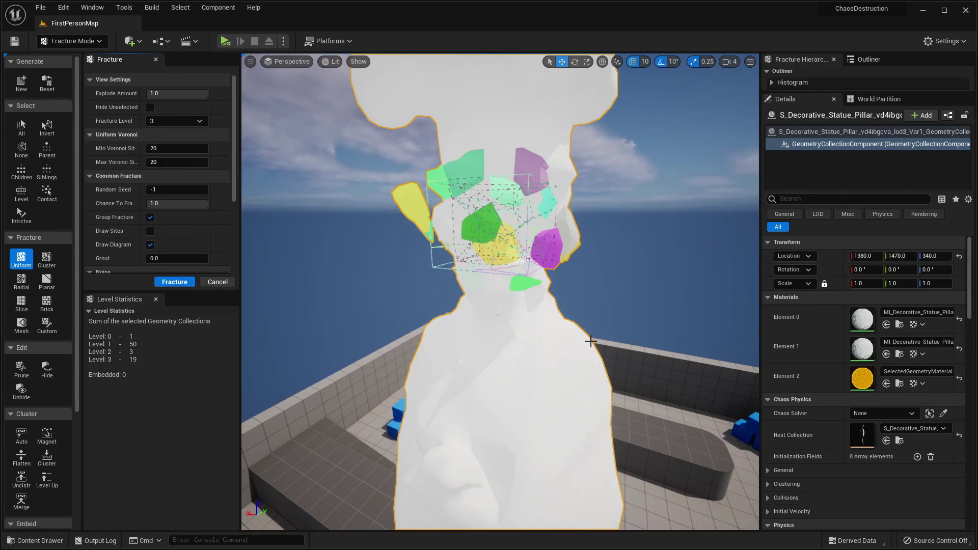
- Display all fracture levels of the statue and reset the Explode Amount to 0
left_click(170, 126)
left_click(164, 134)
key("f")
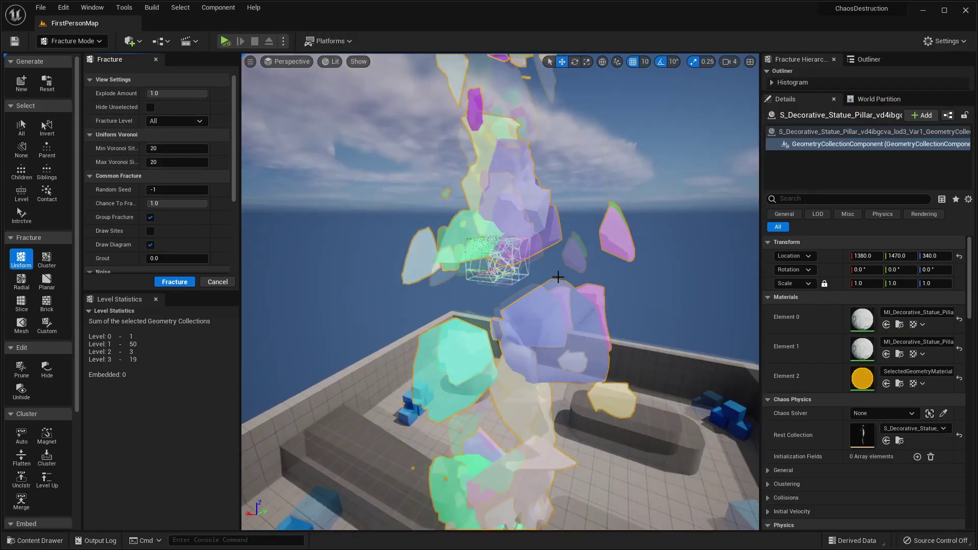
left_click_drag(204, 93, 147, 94)
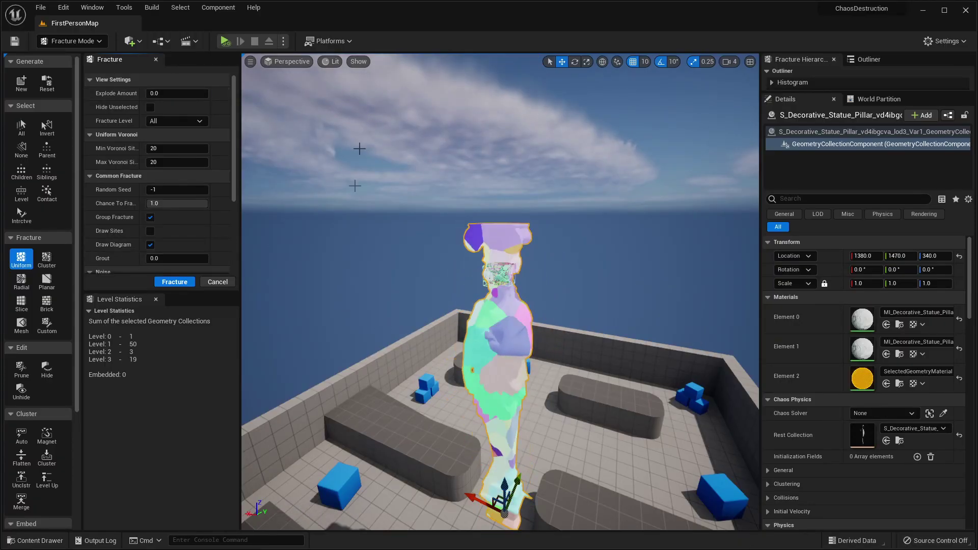
- Switch to Select Mode and turn off Show Bone Colors on the statue's geometry collection
left_click(83, 42)
left_click(72, 59)
right_click_drag(439, 252, 448, 205)
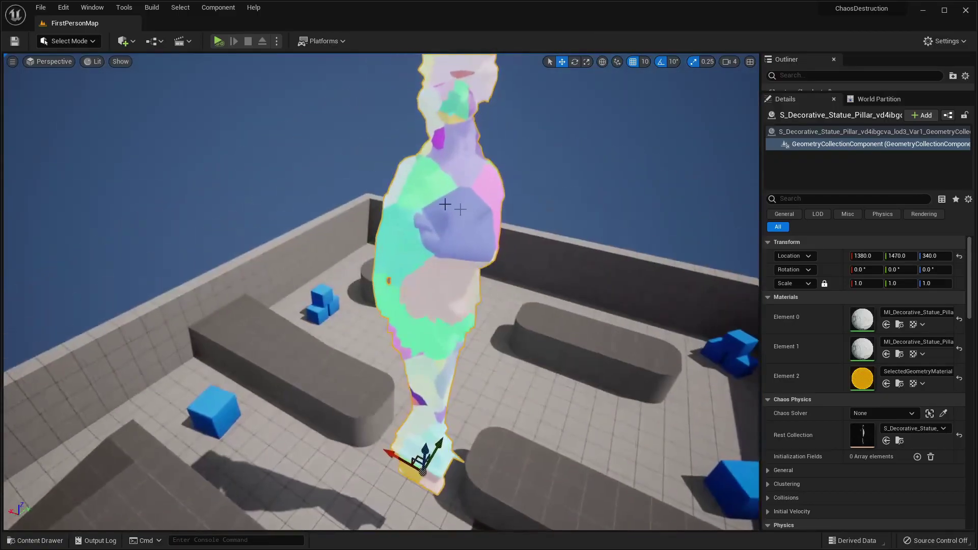
left_click(809, 199)
type("show")
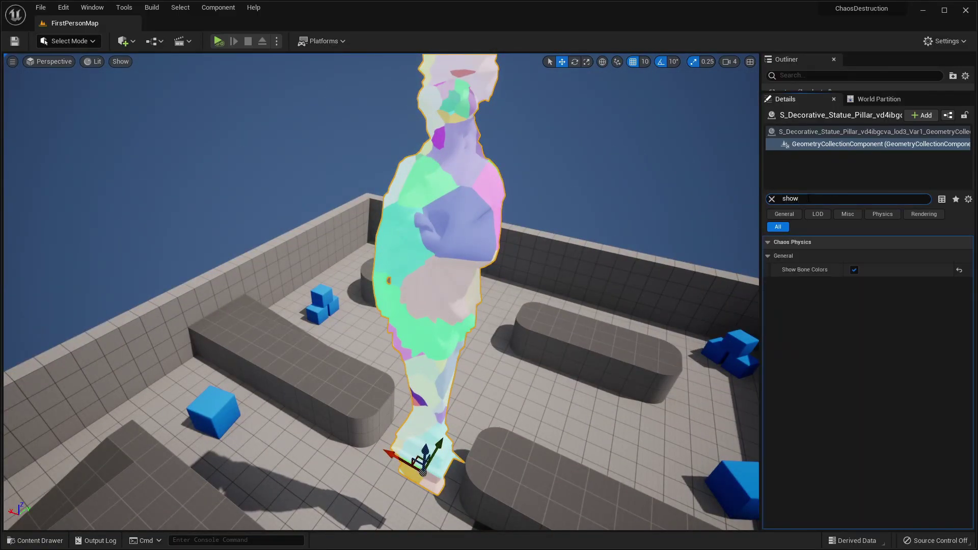
left_click(855, 270)
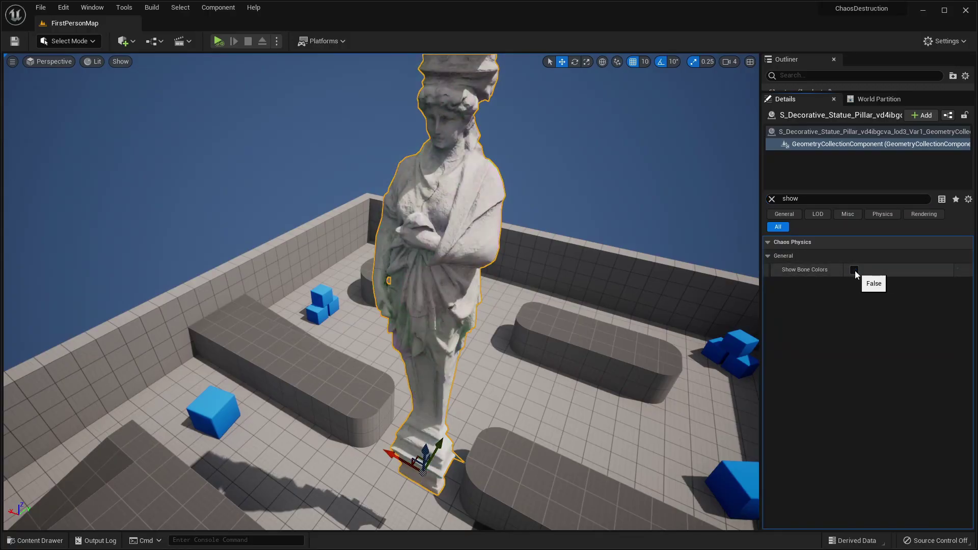
right_click_drag(487, 211, 422, 134)
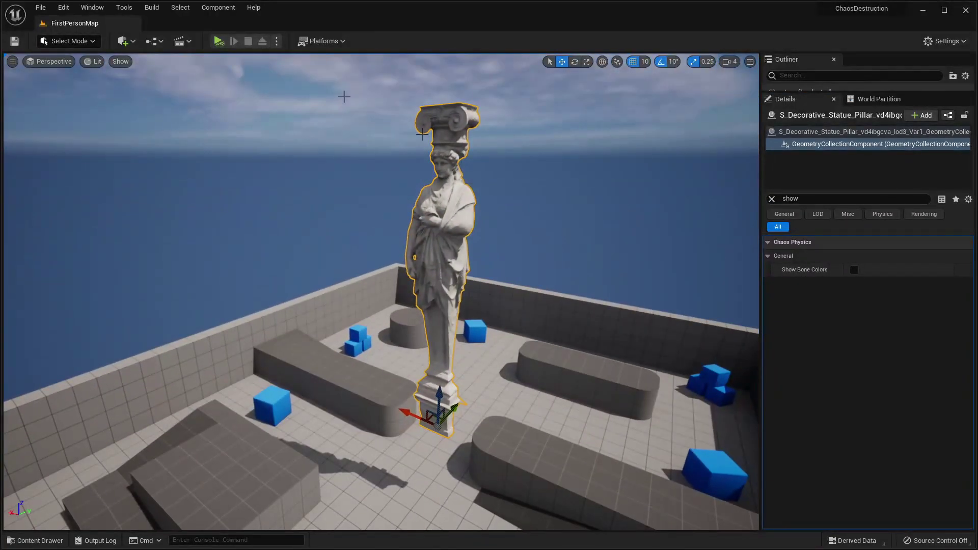
- Play the level in the viewport, walk through the collapsed statue's debris, and stop playing
left_click(277, 41)
left_click(328, 68)
left_click(442, 228)
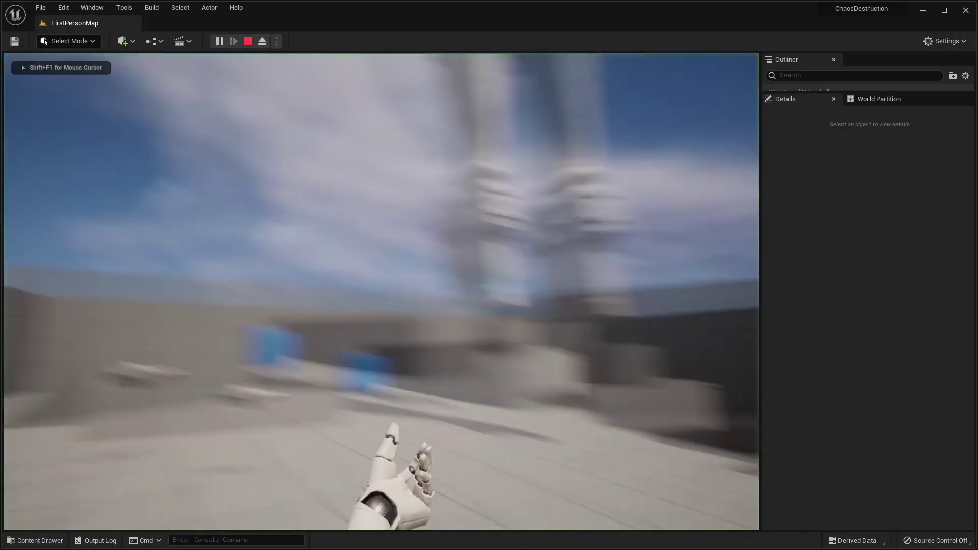
key("w")
key("w")
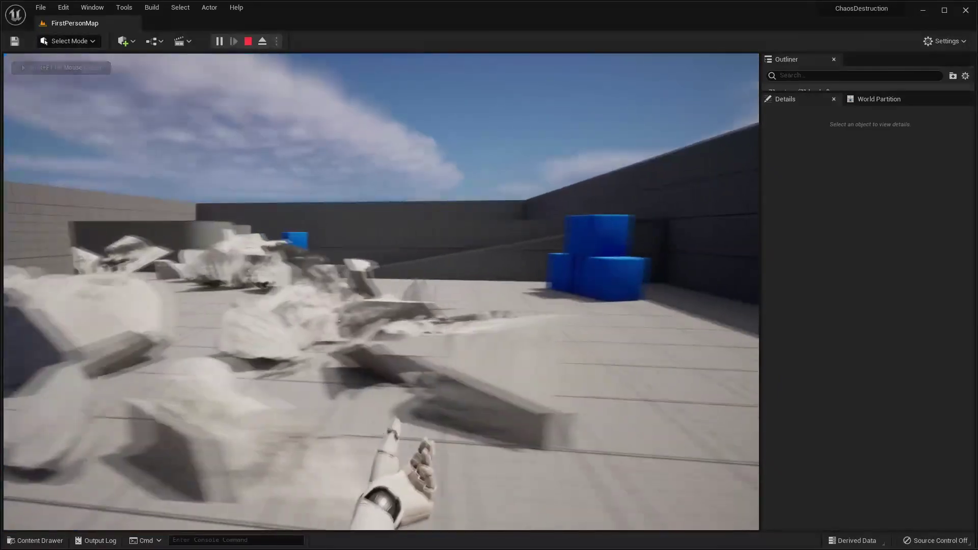
key("Escape")
- Lower the statue to a Z location of -10, play the level to test its collapse, and stop playing
key("f")
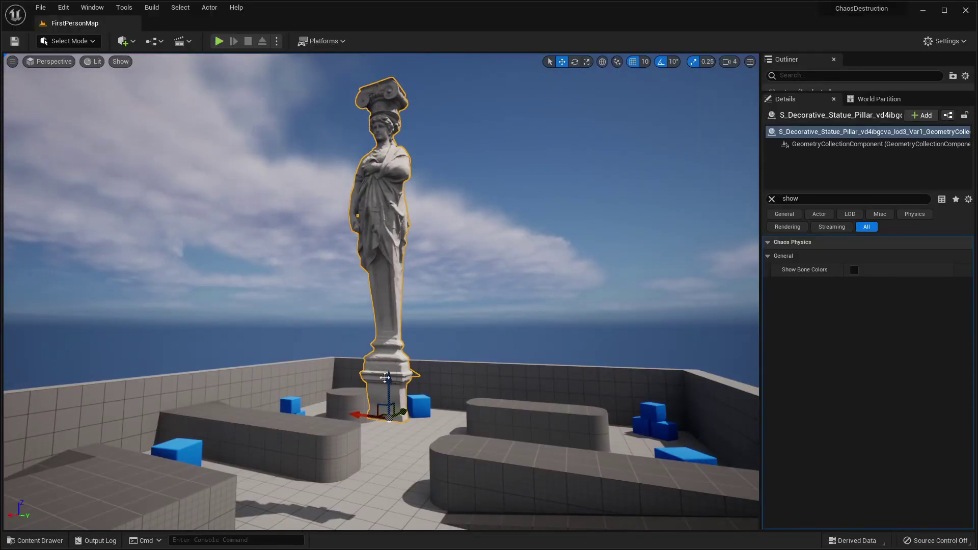
left_click_drag(392, 383, 376, 480)
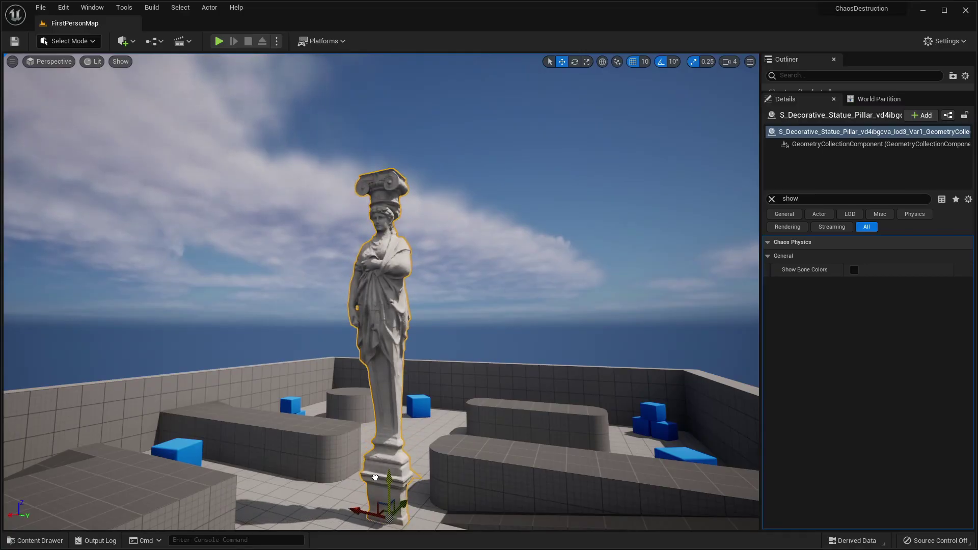
left_click(219, 41)
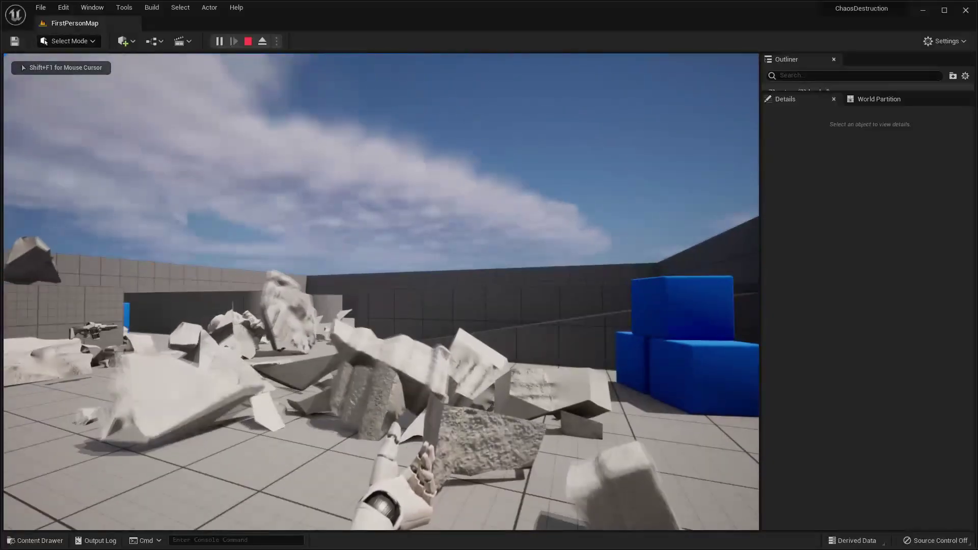
key("Escape")
- Enable the display of engine content at the root of the content browser
right_click_drag(439, 261, 361, 282)
scroll(360, 281, "down", 3)
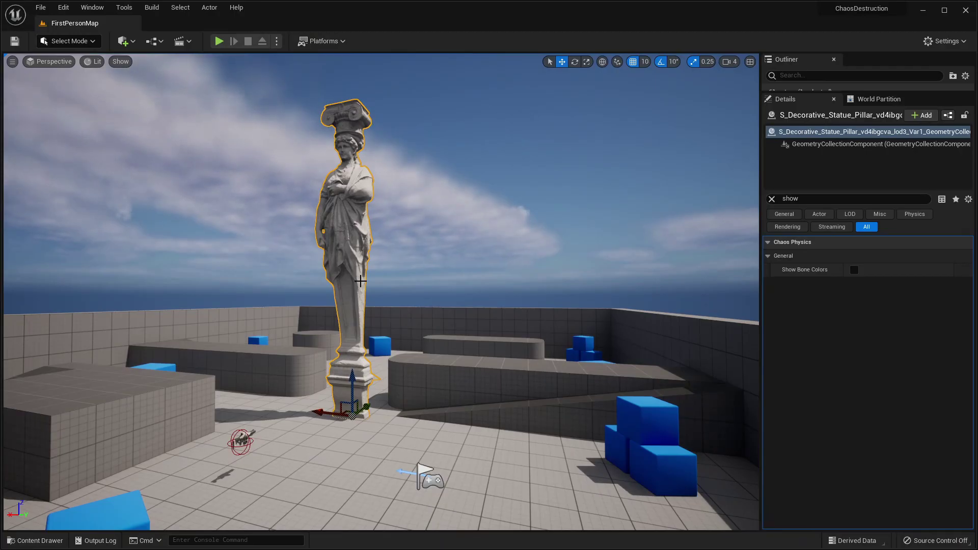
mouse_move(453, 291)
right_mouse_down()
mouse_move(443, 273)
mouse_move(441, 289)
right_mouse_up()
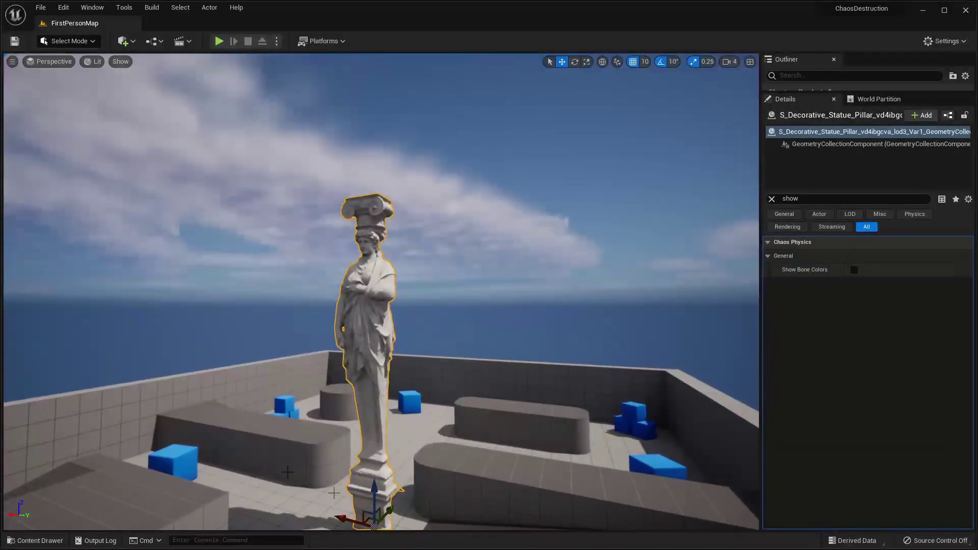
left_click(34, 540)
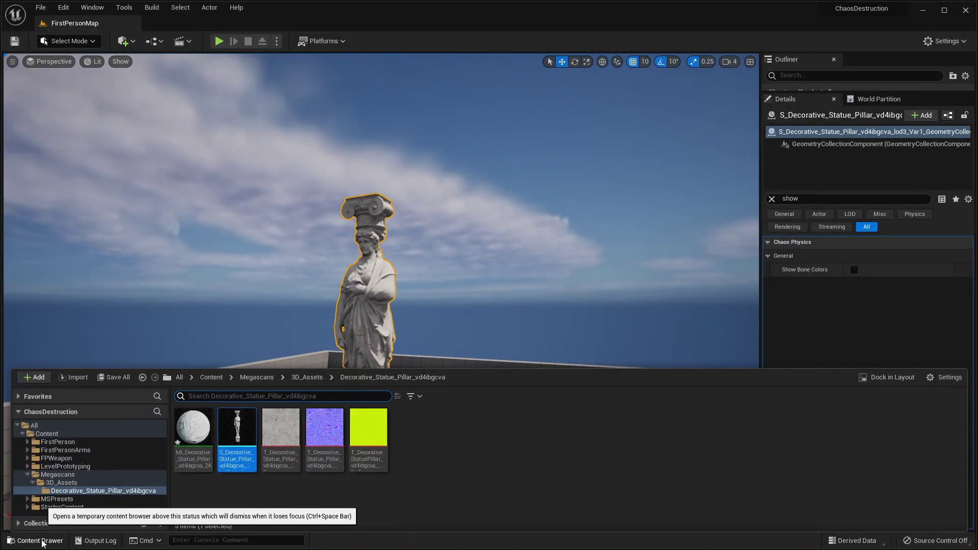
left_click(54, 434)
left_click(34, 426)
left_click(948, 377)
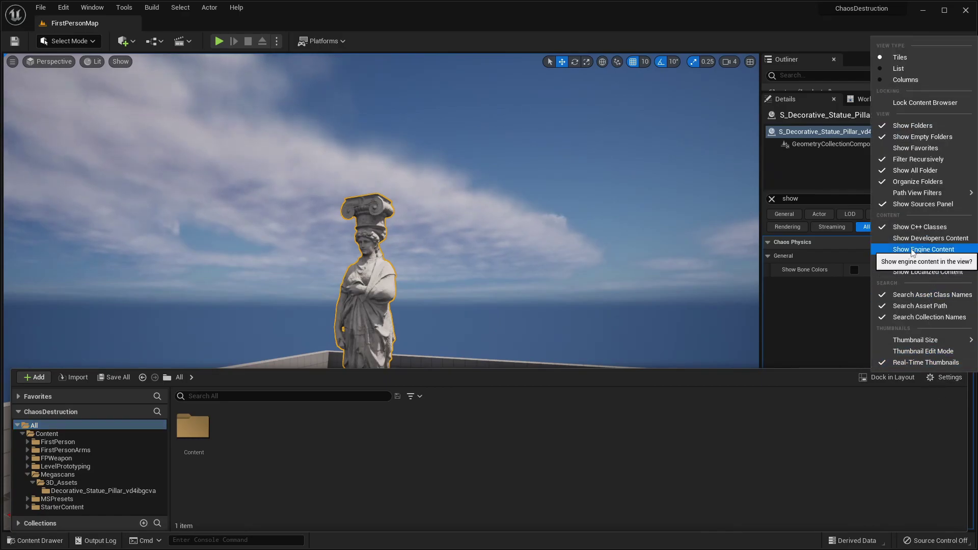
left_click(912, 250)
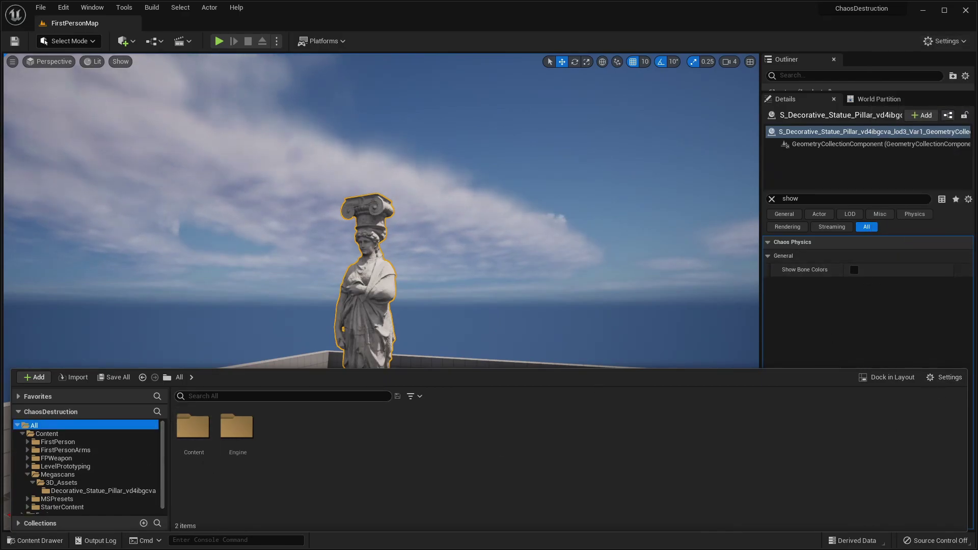
- Search all content for "field" and place FS_AnchorField_Generic in the level at the statue's base
left_click(278, 396)
type("field")
scroll(713, 477, "down", 1)
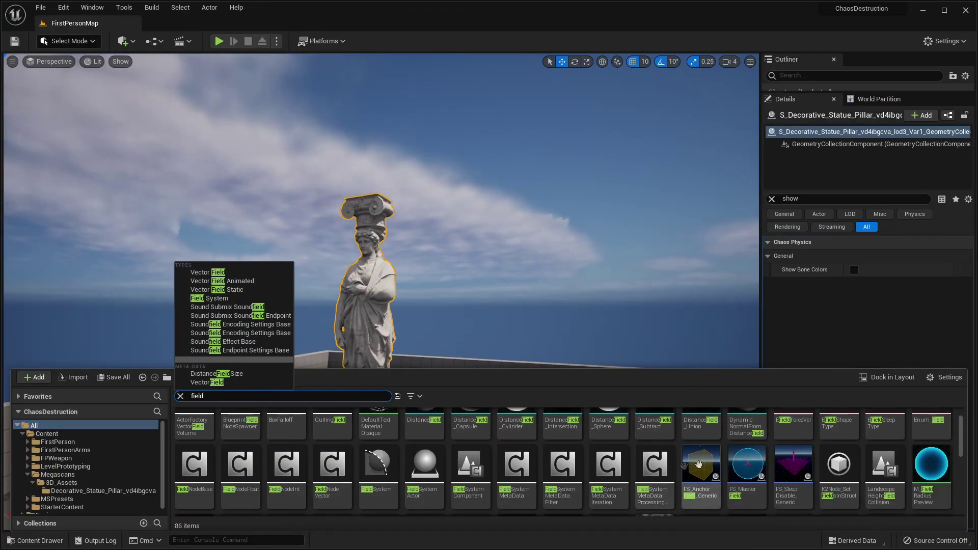
key("s")
right_click_drag(544, 313, 510, 387)
left_click_drag(701, 464, 465, 256)
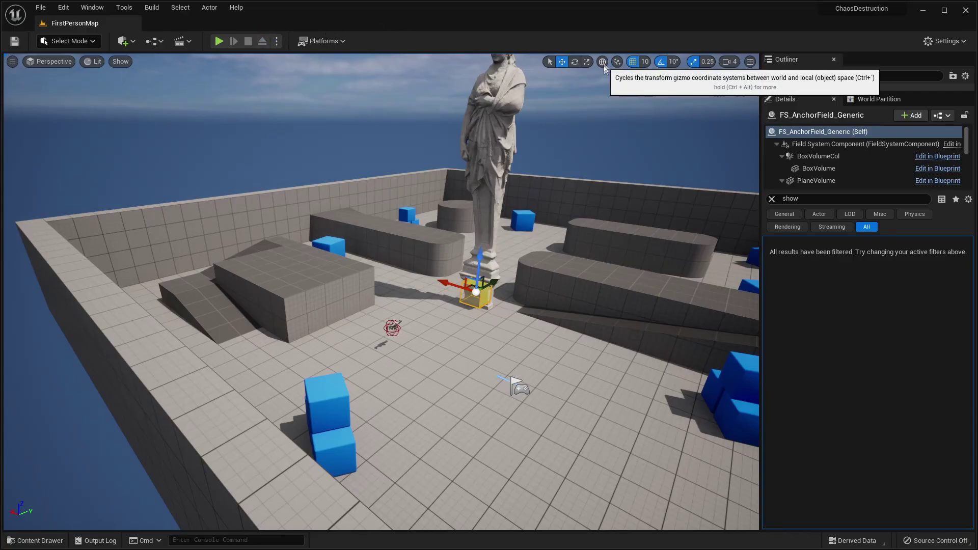
- Scale up the anchor field so its box encloses the statue's base
right_click_drag(540, 145, 518, 224)
key("w")
left_click(587, 61)
left_click_drag(420, 356, 400, 337)
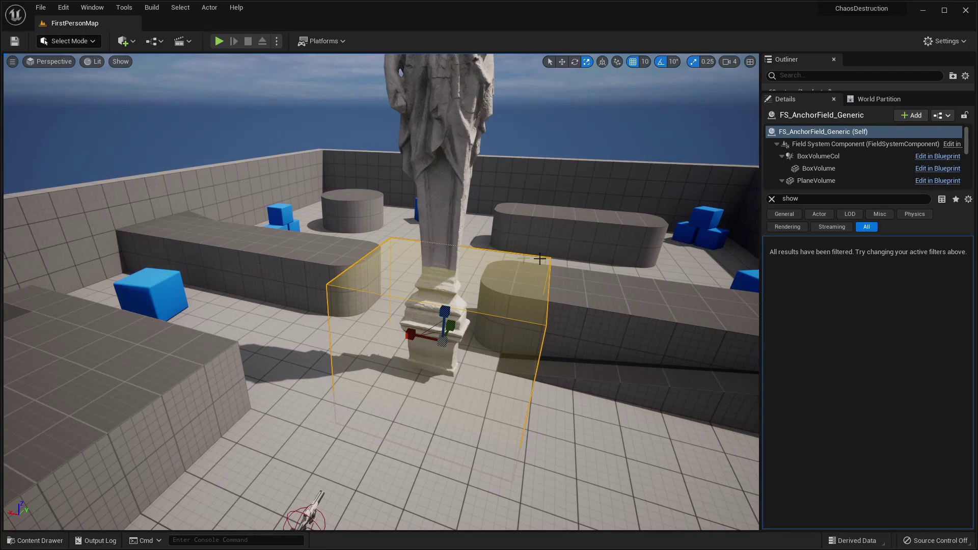
- Clear the statue's details filter and add one element to its Initialization Fields array
left_click(438, 113)
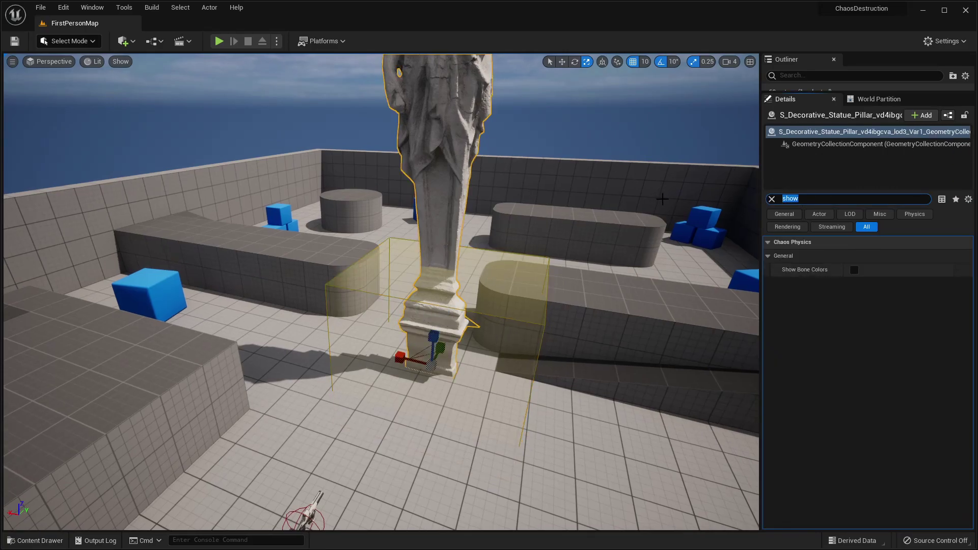
key("BackSpace")
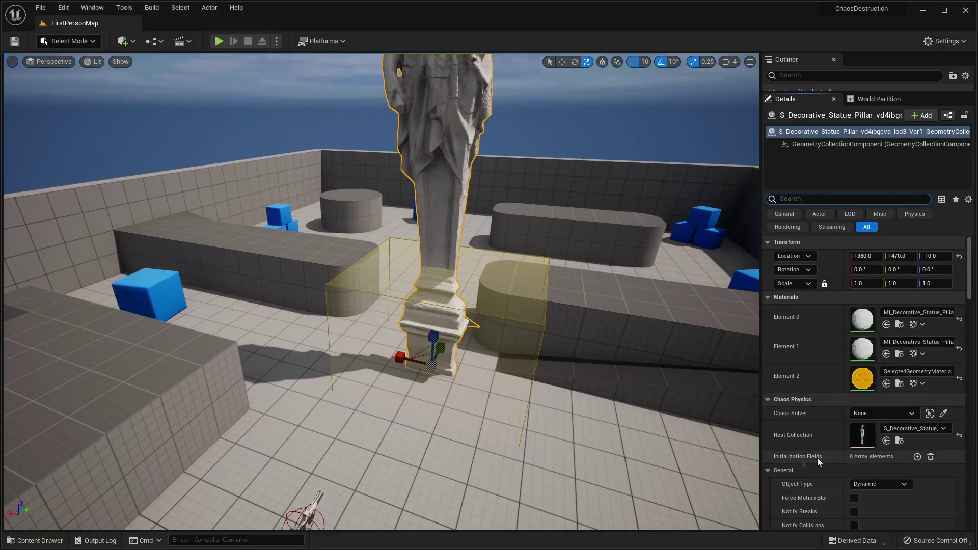
left_click(917, 457)
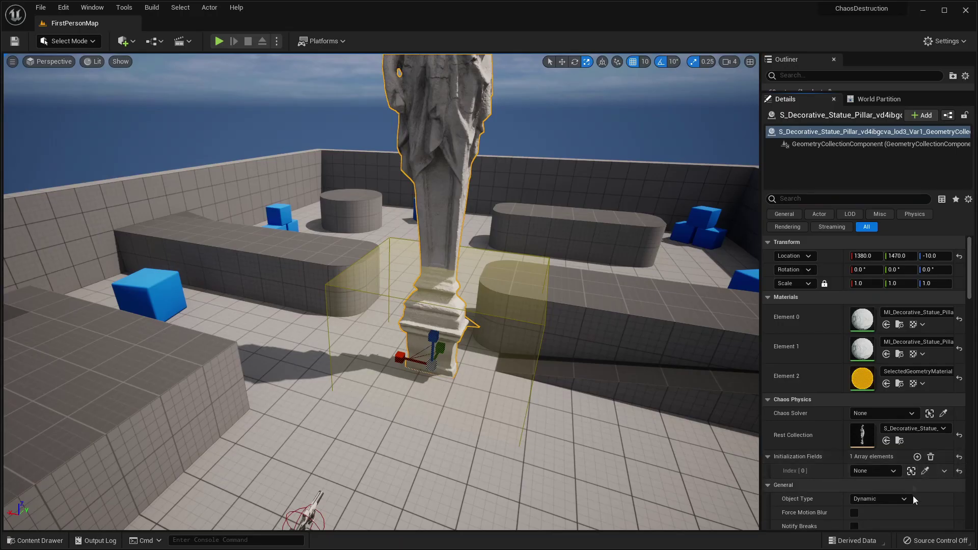
- Assign the anchor field around the statue's base to element 0 of the statue's Initialization Fields
left_click(925, 472)
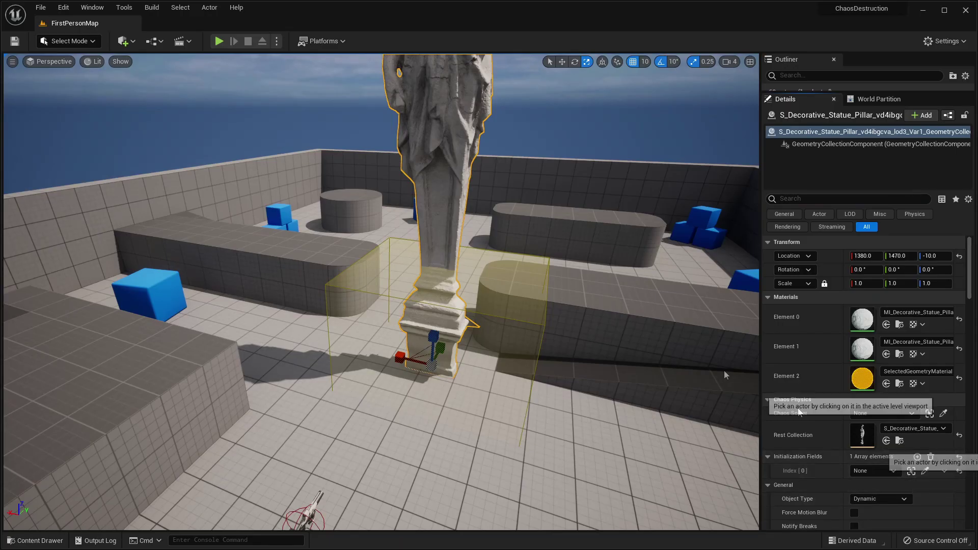
left_click(375, 286)
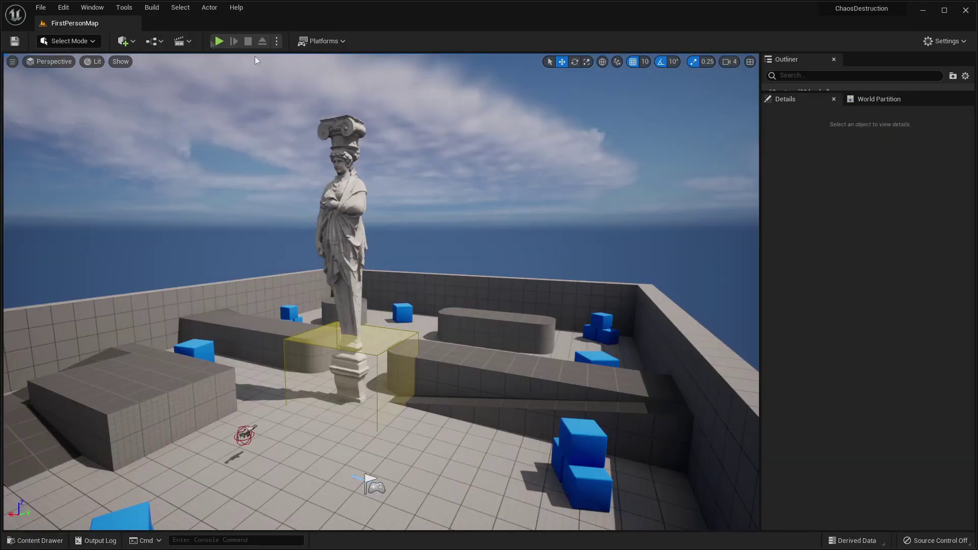
- Play-test the level, move around the statue to check whether it stays standing, and end the session
left_click(219, 41)
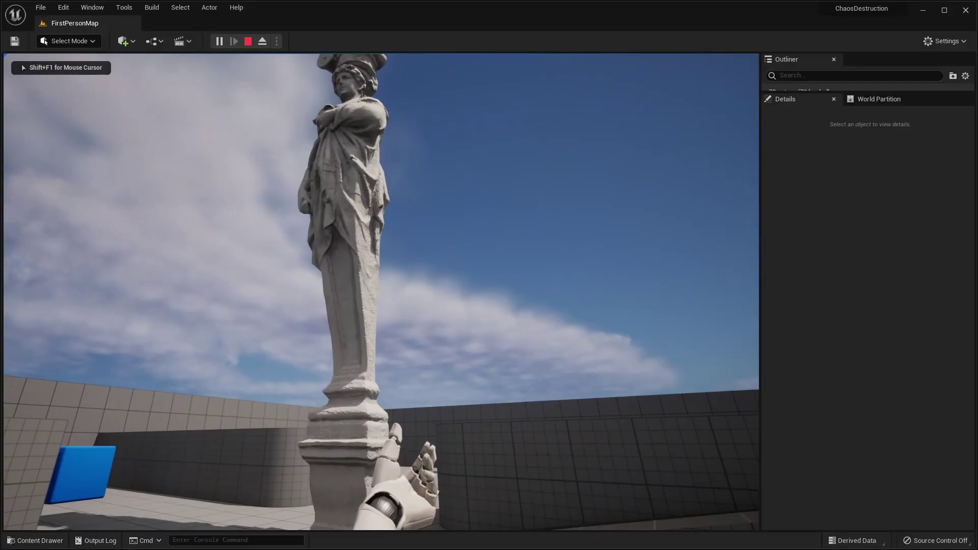
key("s")
key("s")
key("w")
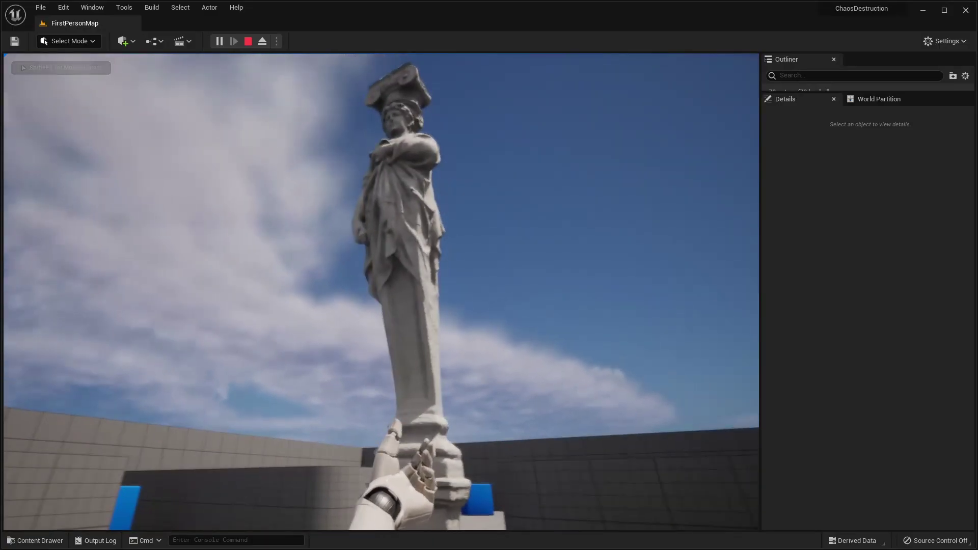
key("w")
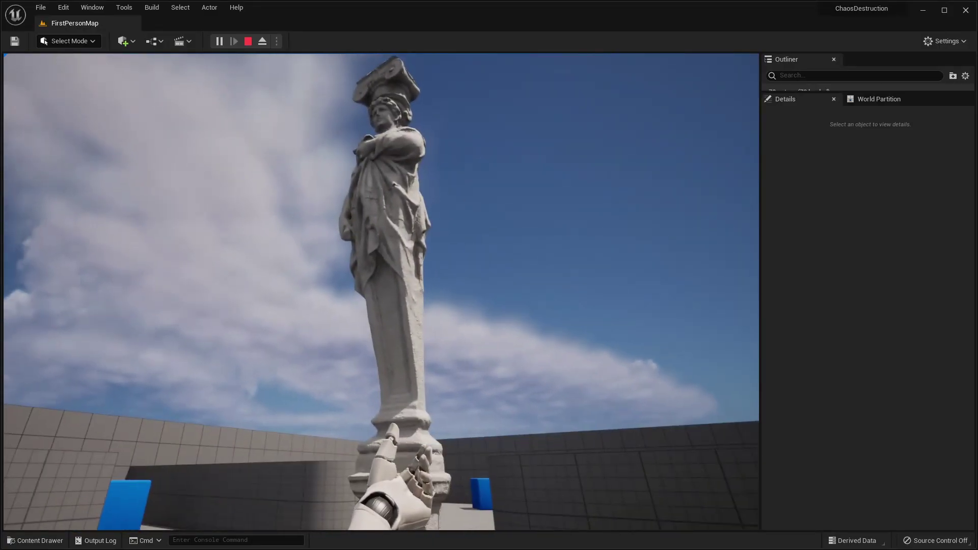
key("Escape")
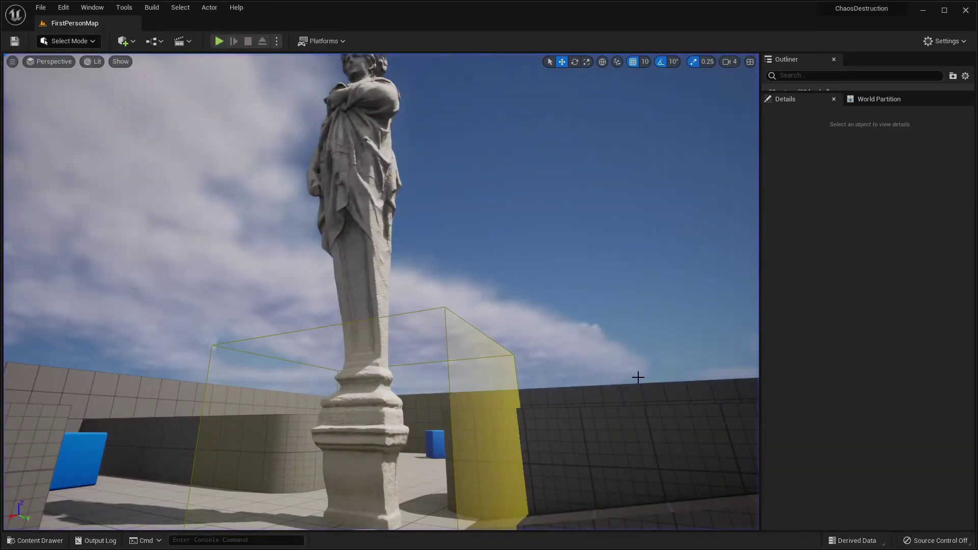
- Place FS_MasterField in the level and move it onto the statue's head at location 1400, 1430, 1090
left_click(60, 543)
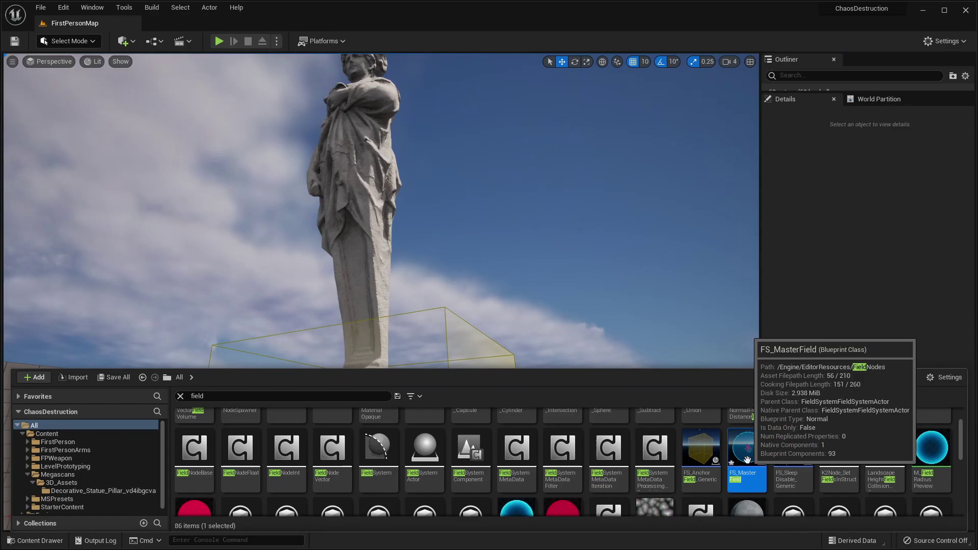
left_click_drag(611, 307, 614, 334)
right_click_drag(591, 333, 400, 293)
left_click_drag(439, 438, 275, 120)
right_click_drag(275, 120, 203, 115)
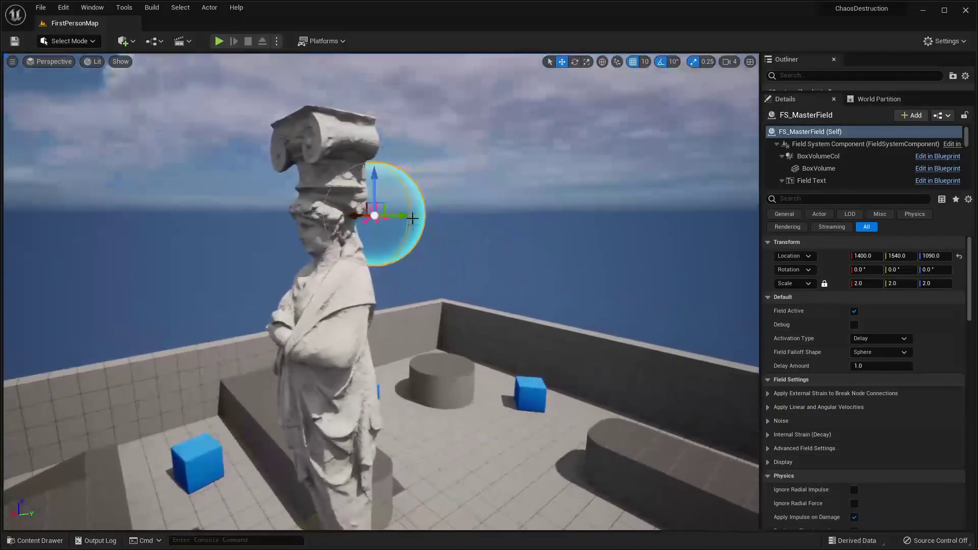
left_click_drag(412, 219, 367, 223)
right_click_drag(367, 223, 286, 225)
key("d")
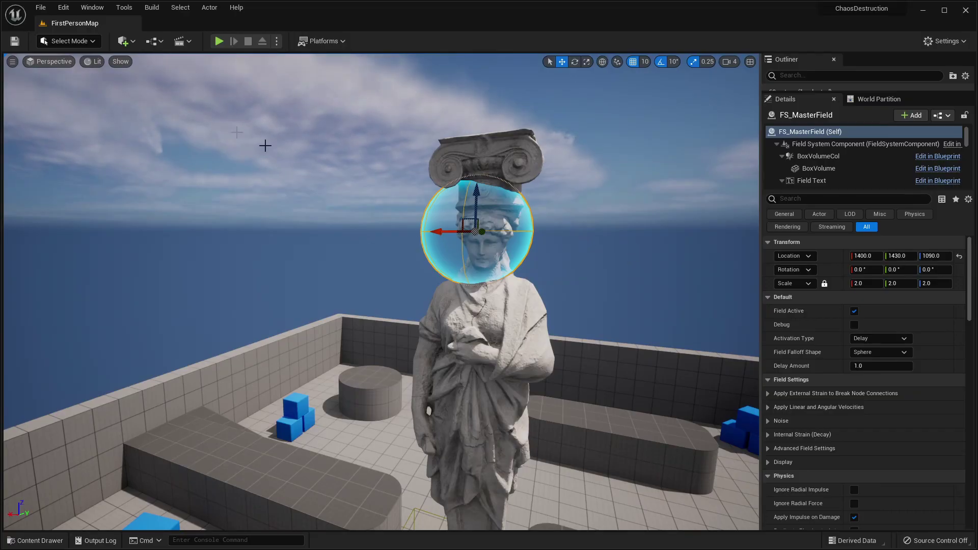
- Simulate the level, examine from several angles how the master field breaks the statue's head, and stop the simulation
left_click(277, 41)
left_click(351, 126)
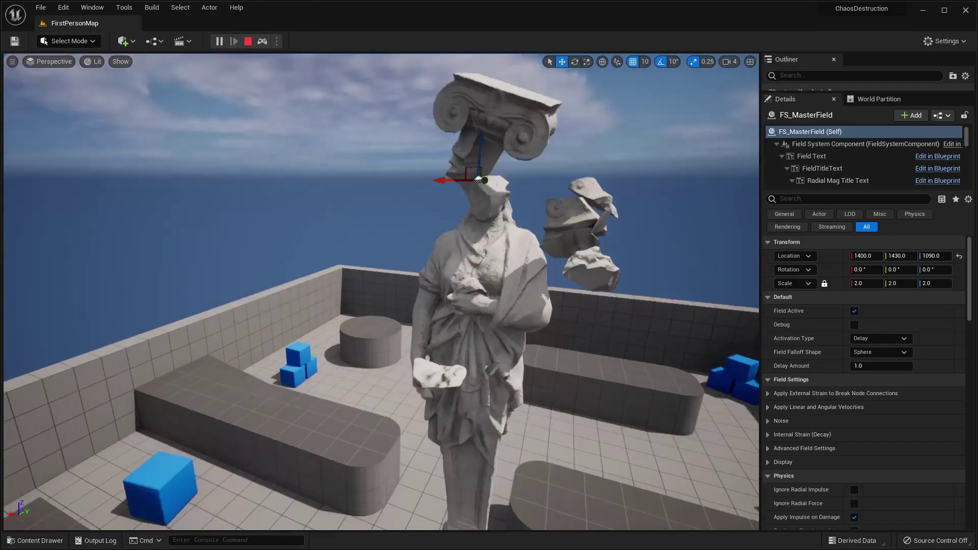
right_click_drag(373, 368, 446, 315)
key("w")
right_click_drag(384, 321, 336, 323)
key("s")
key("w")
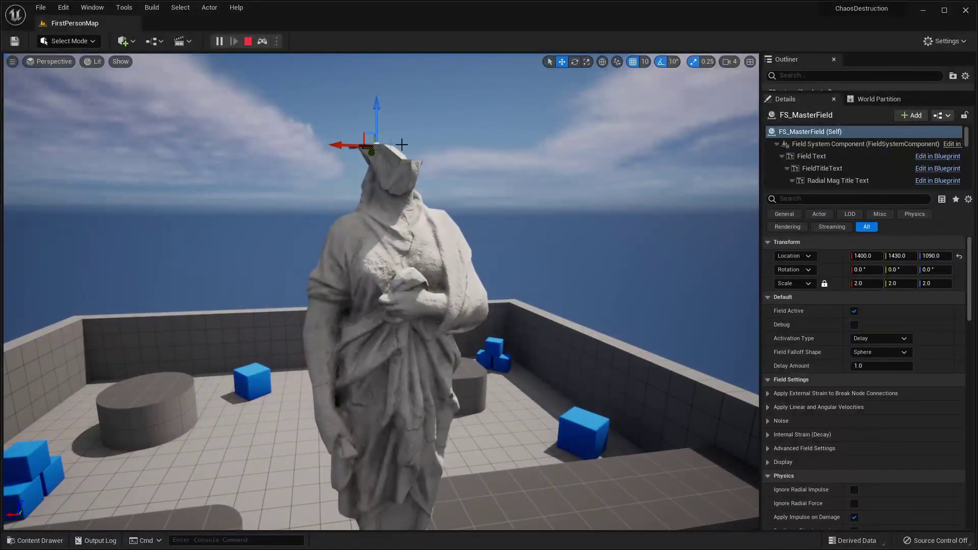
left_click(248, 41)
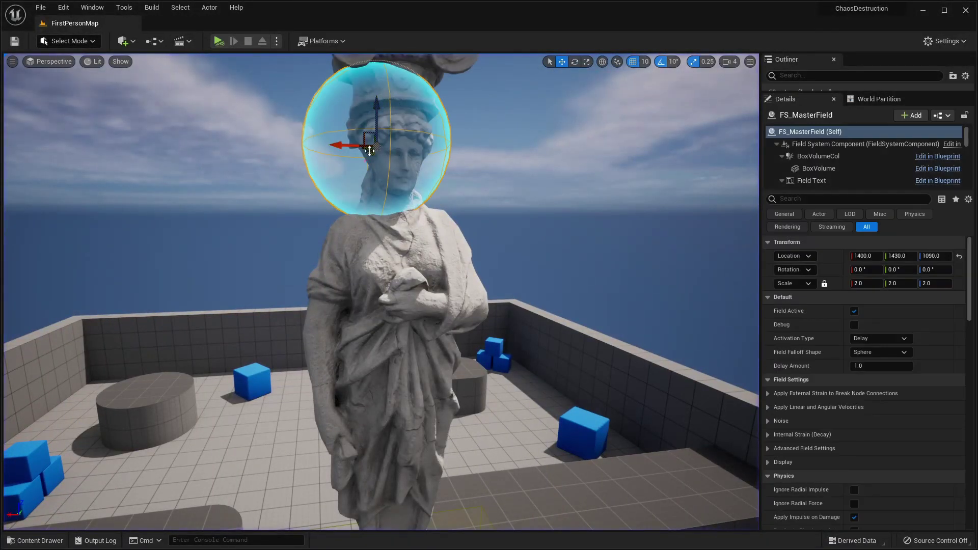
- Move the master field down to the statue's legs at 1370, 1430, 660 and scale it uniformly to 3.25
left_click_drag(368, 108, 405, 406)
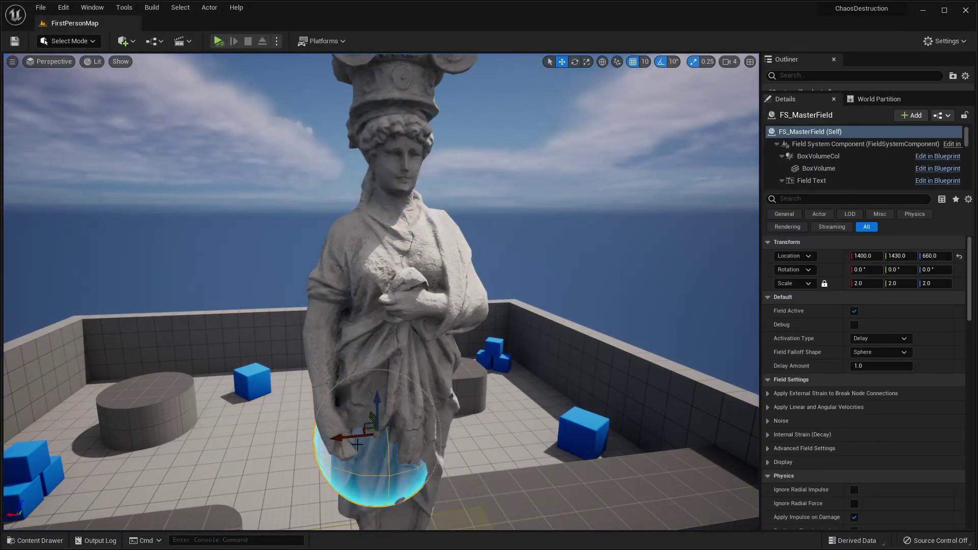
left_click_drag(358, 445, 362, 436)
left_click(587, 61)
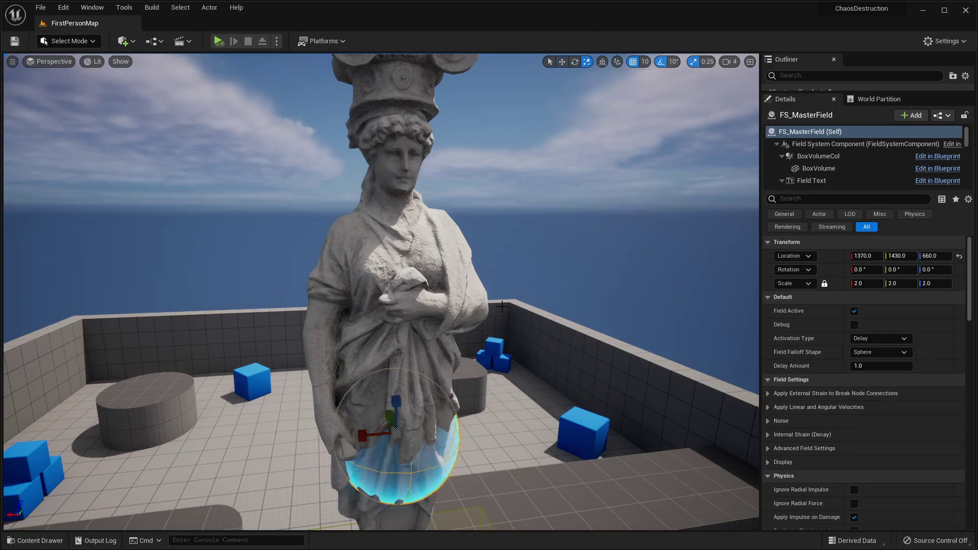
left_click_drag(395, 432, 428, 401)
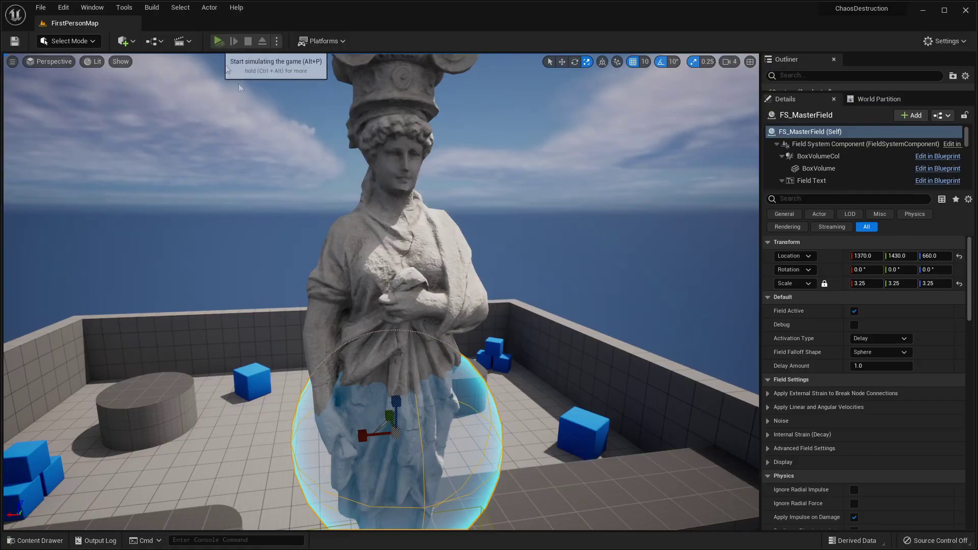
- Simulate the level again, inspect the debris around the anchored base, and stop the simulation
left_click(234, 41)
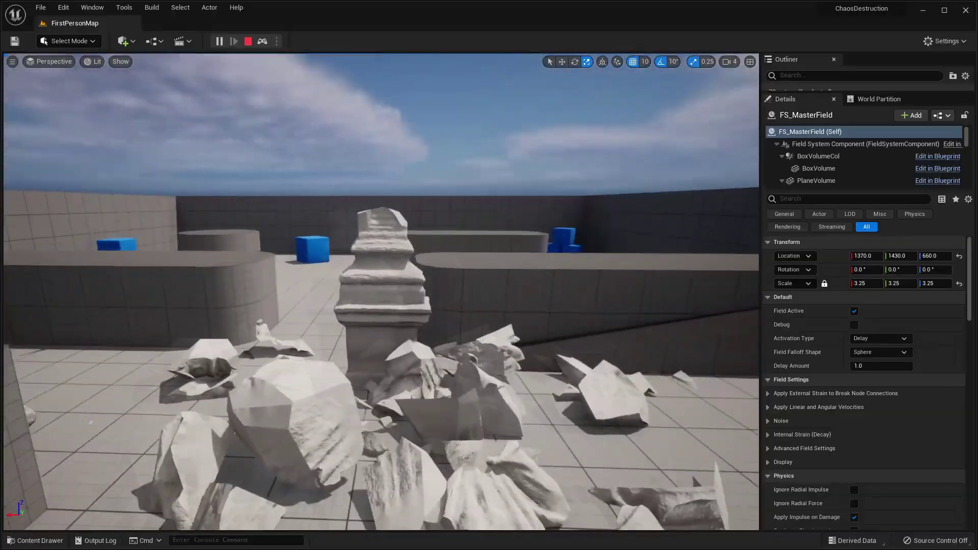
right_click_drag(293, 275, 284, 275)
key("d")
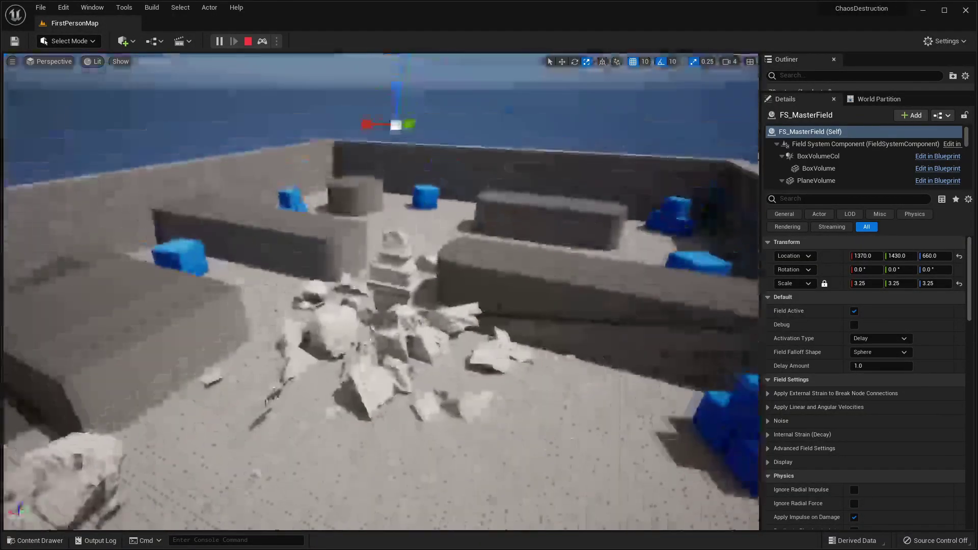
key("Escape")
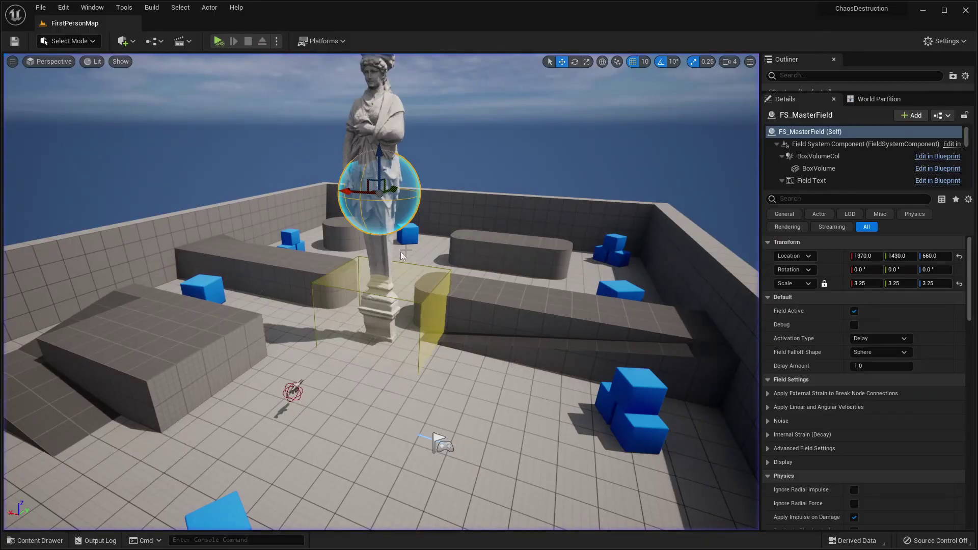
- Expand the master field's external strain and linear and angular velocity settings and review their options
key("w")
right_click_drag(441, 235, 426, 225)
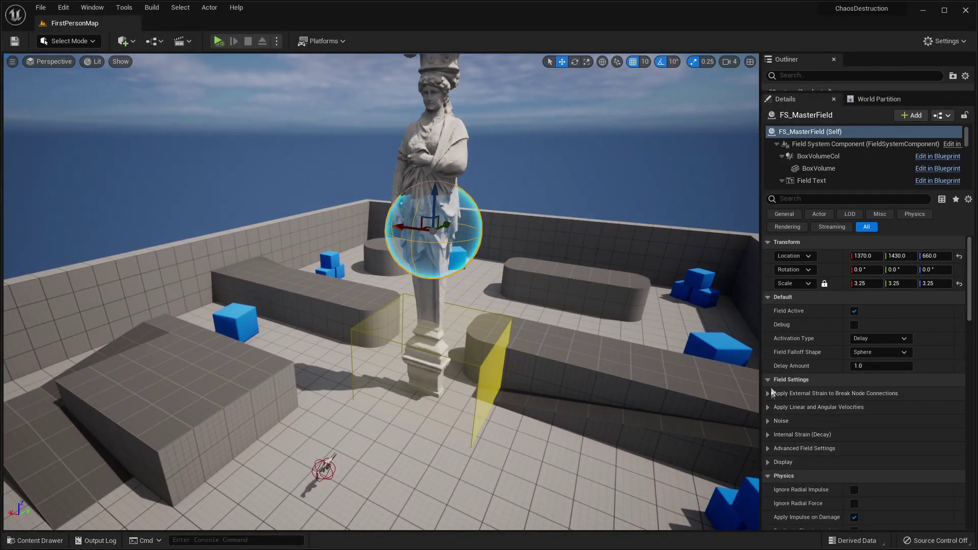
left_click(773, 394)
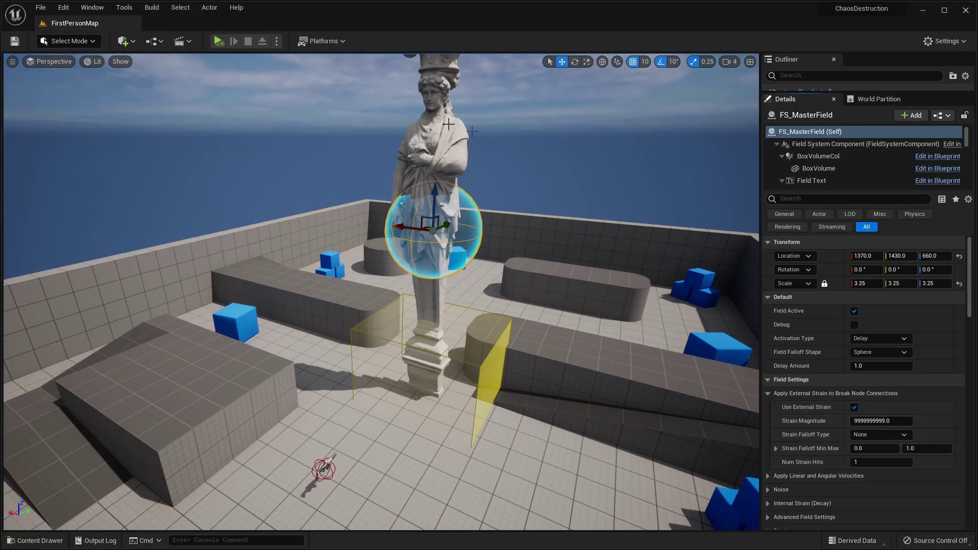
left_click(773, 477)
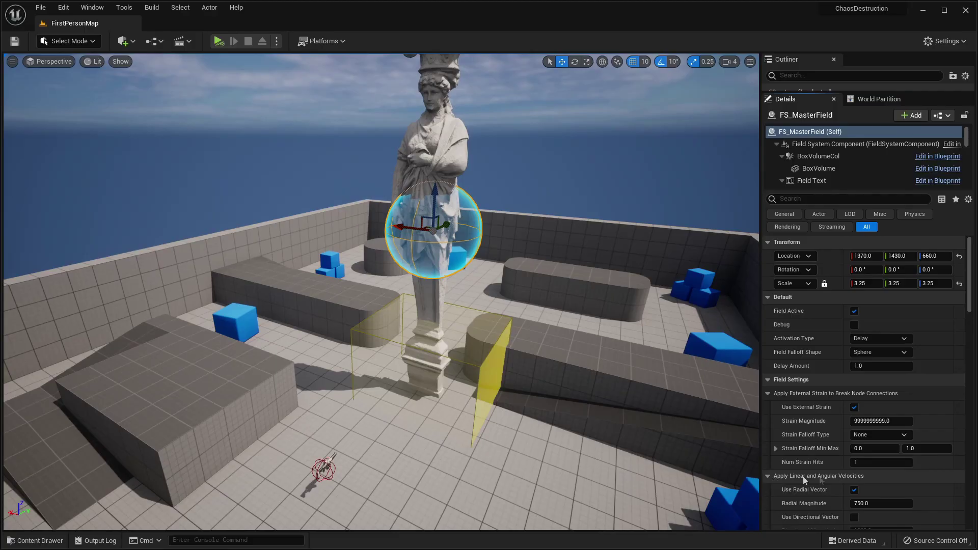
scroll(825, 471, "down", 2)
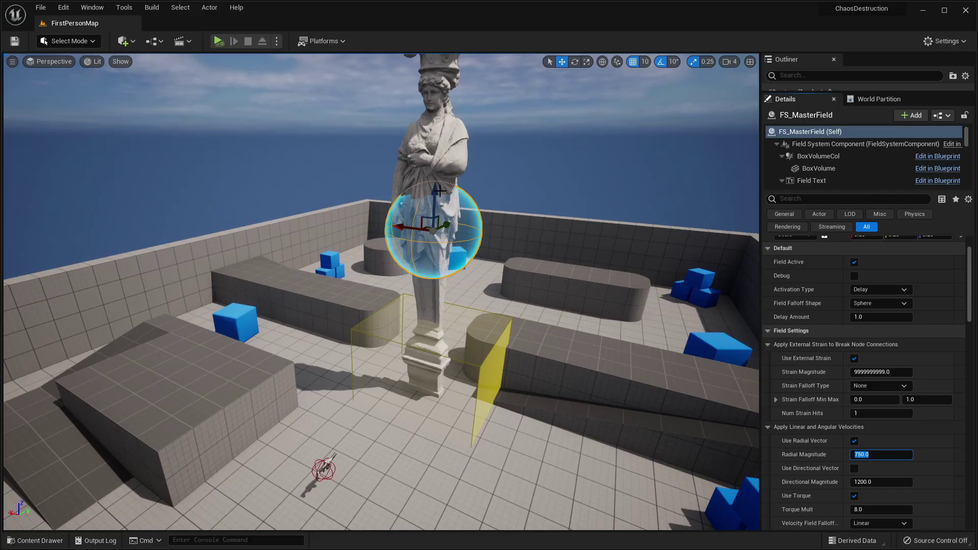
- Raise the master field to the statue's chest at a Z location of 940
scroll(886, 303, "up", 2)
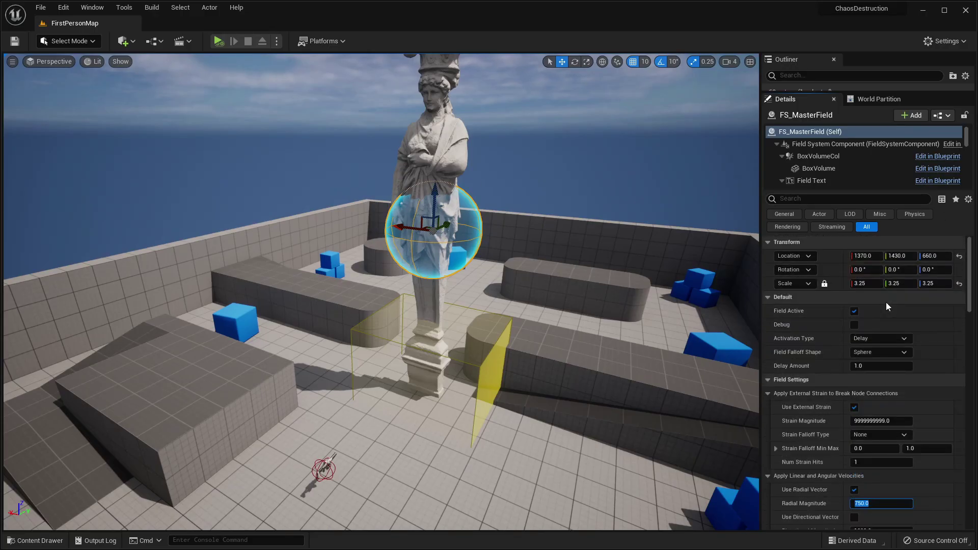
left_click_drag(432, 200, 432, 72)
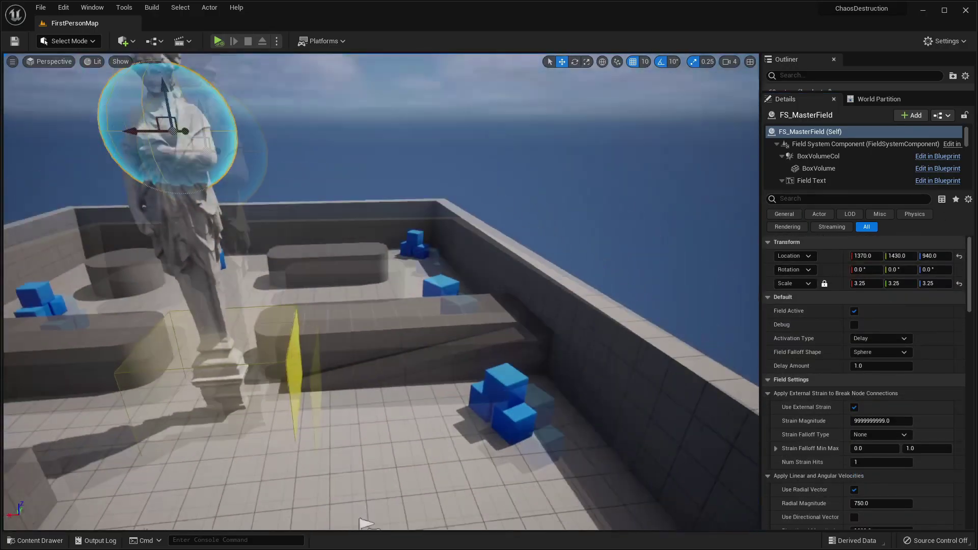
right_click_drag(545, 224, 460, 234)
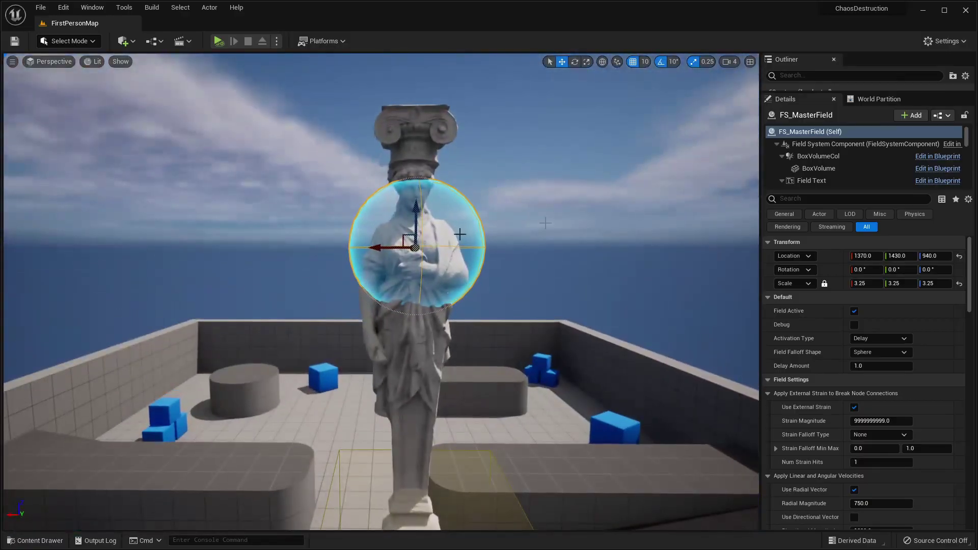
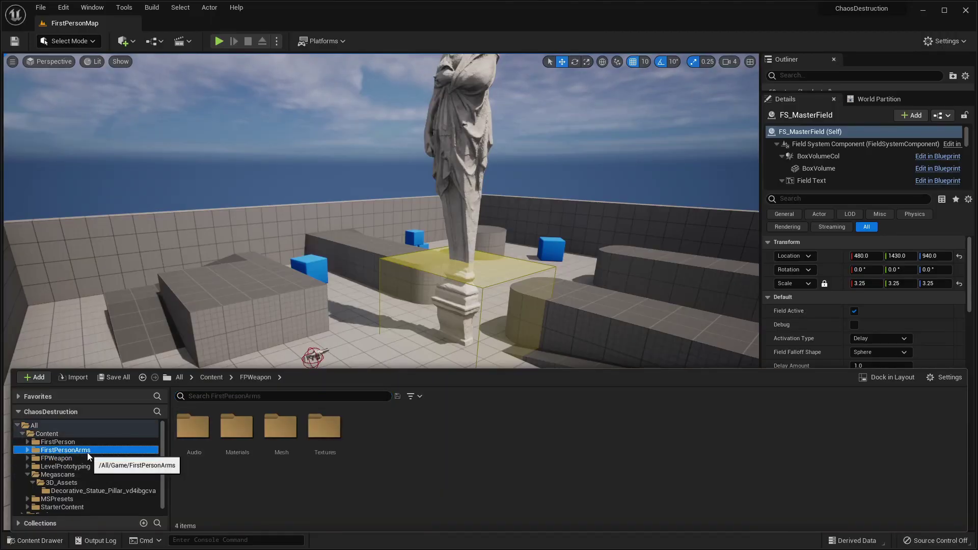
- Open the BP_FirstPersonProjectile blueprint from the FirstPerson Blueprints folder in a maximized editor window
left_click(57, 442)
left_click(189, 444)
double_click(187, 451)
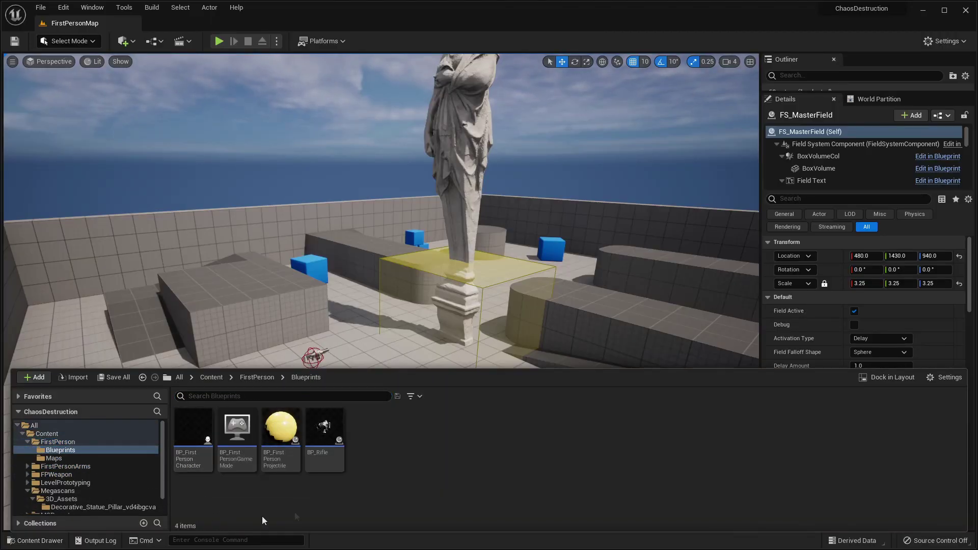
double_click(281, 438)
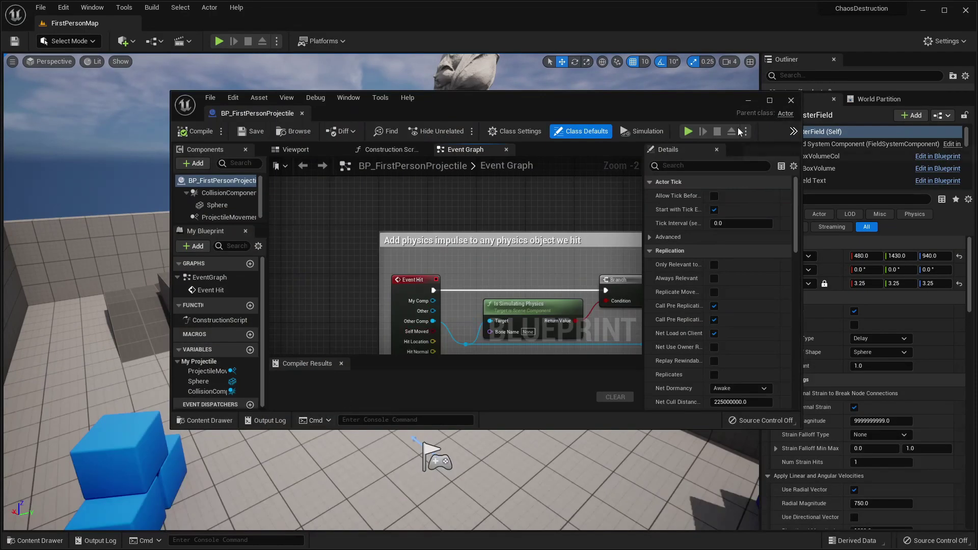
left_click(770, 100)
- Add a custom event named "Add Force" in the empty area below the physics impulse nodes of the event graph
right_click_drag(515, 316, 516, 264)
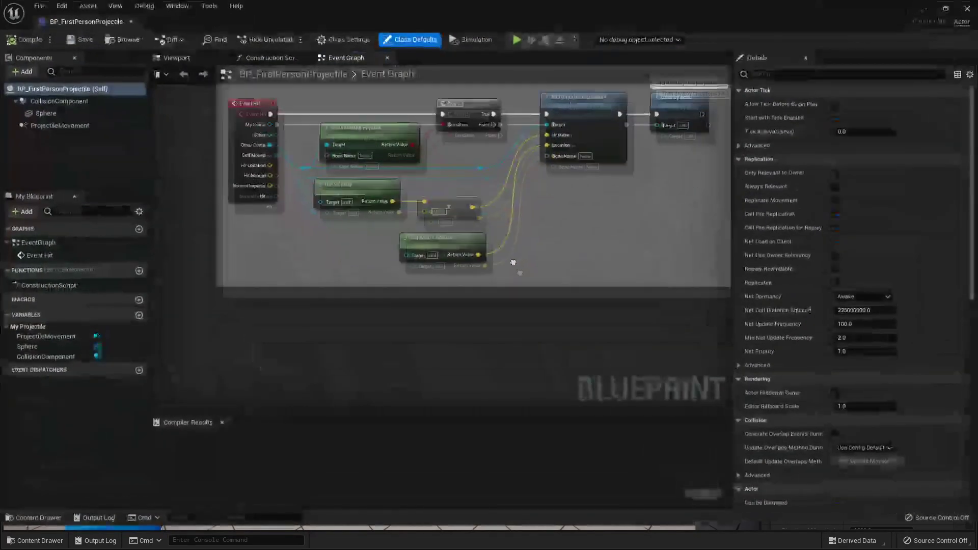
scroll(476, 174, "down", 2)
scroll(383, 145, "up", 2)
right_click_drag(456, 365, 439, 270)
right_click(270, 280)
type("add cis")
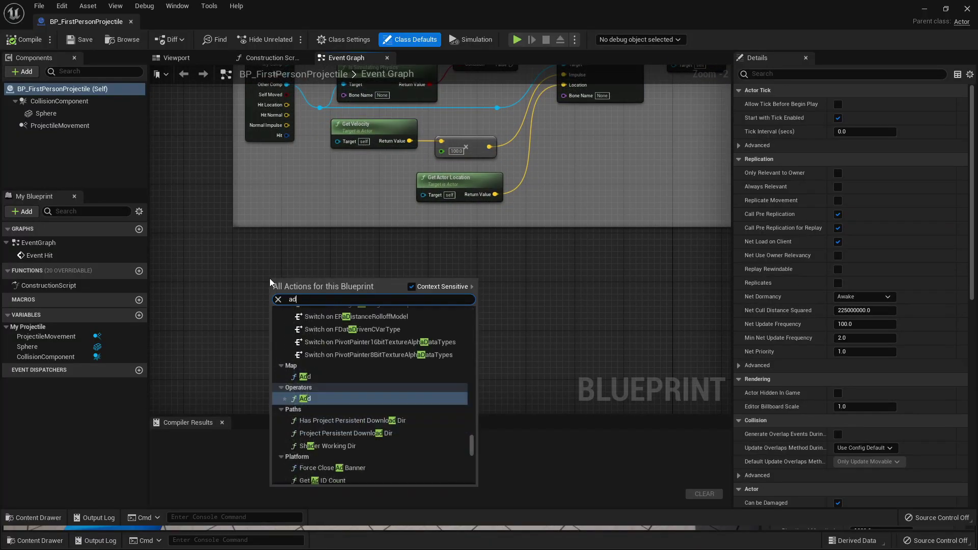
key("BackSpace")
key("BackSpace")
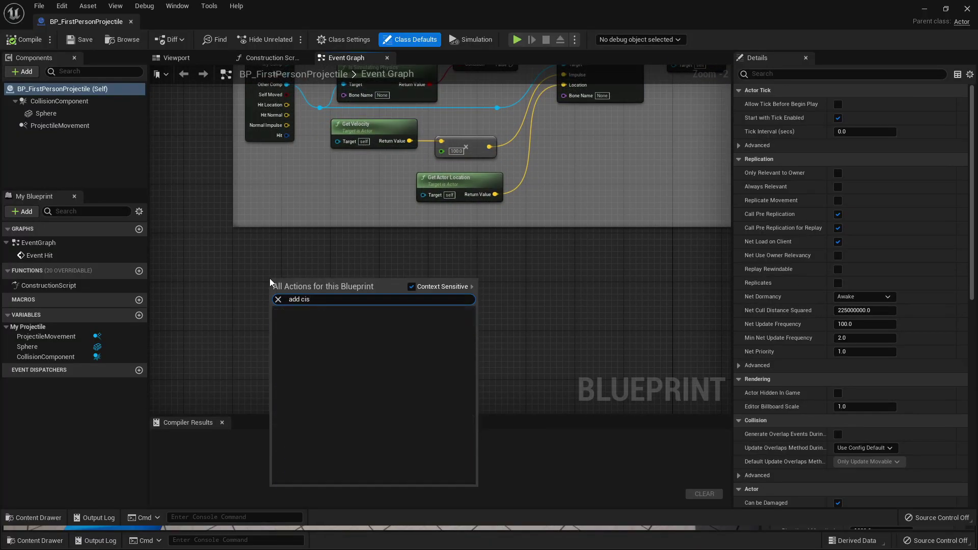
type("us")
key("Return")
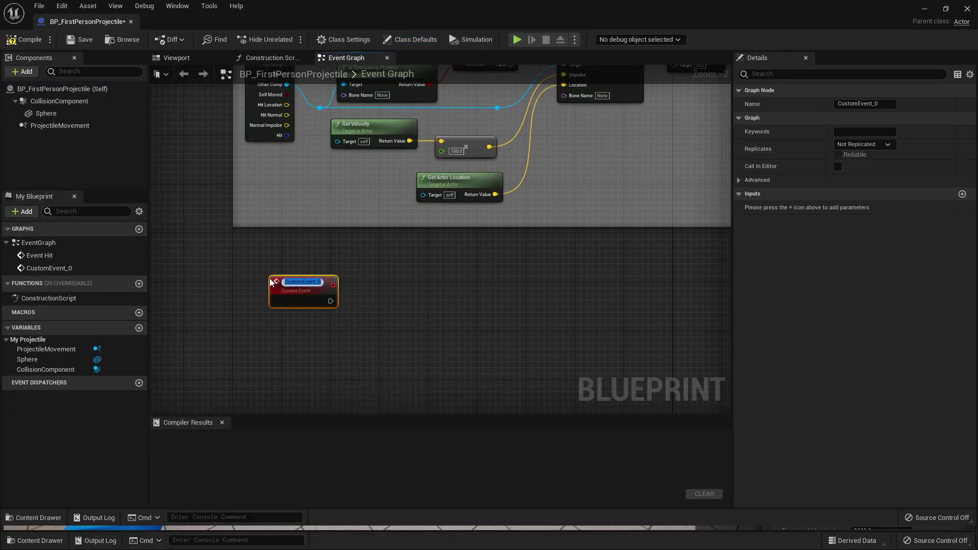
type("Add")
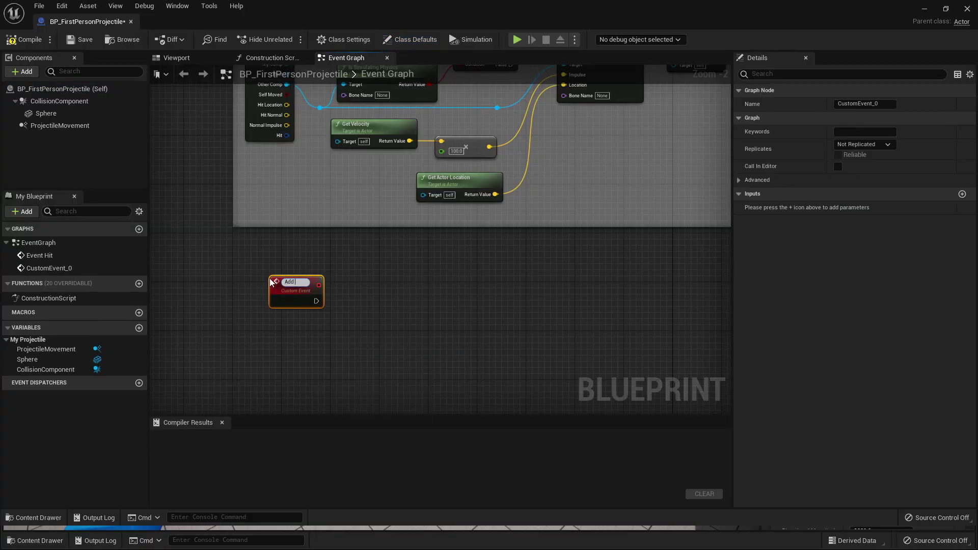
type(" Force")
key("Return")
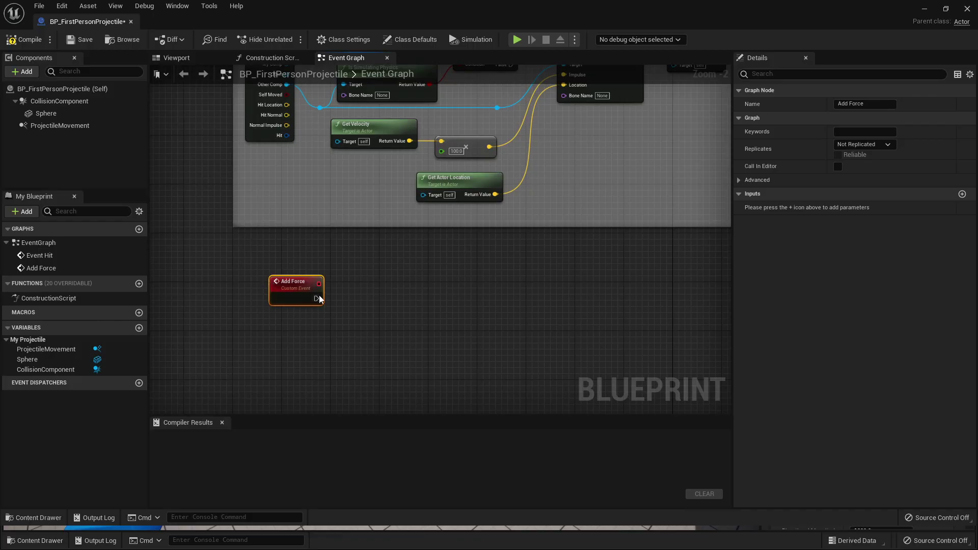
- Add a Spawn Actor from Class node connected to the execution output of the Add Force event
scroll(316, 297, "up", 2)
left_click_drag(313, 299, 428, 298)
type("spawn actor")
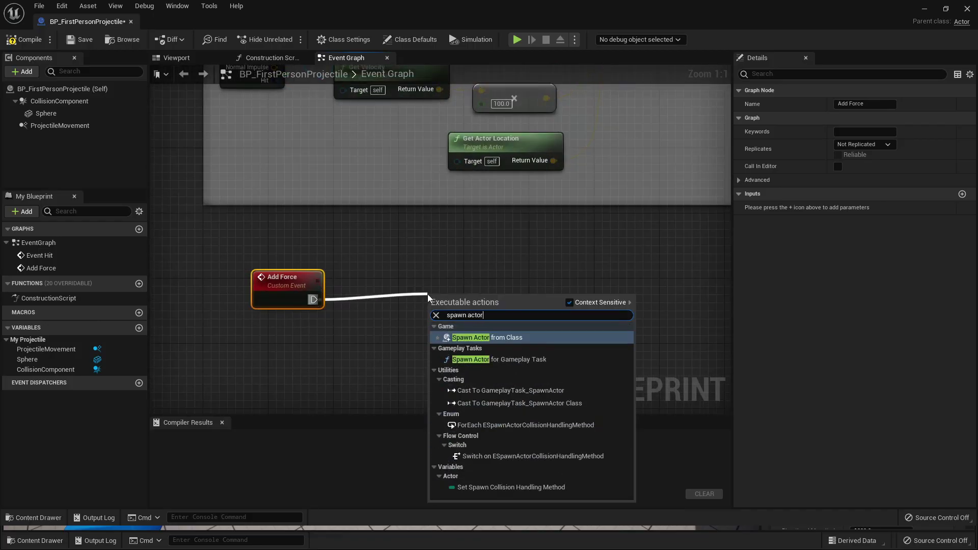
key("Return")
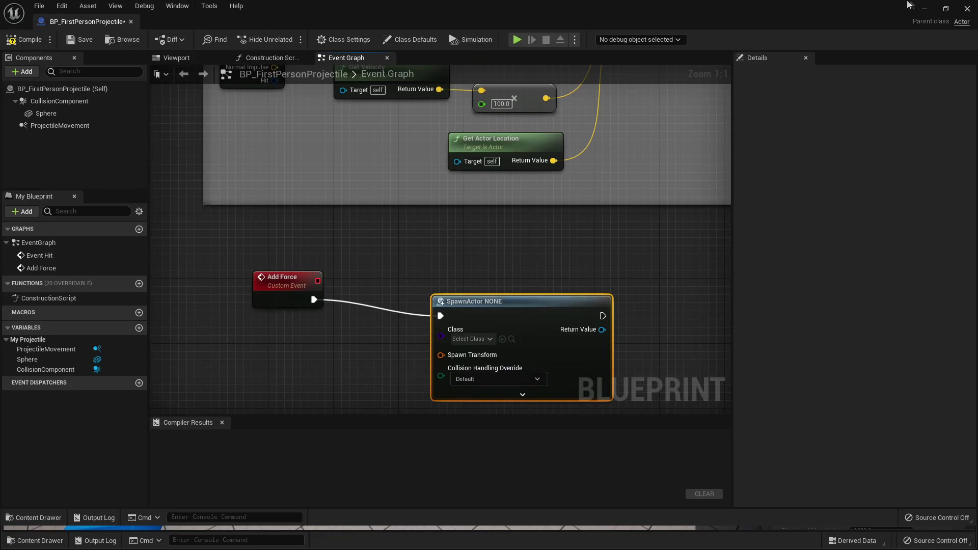
- Set the spawn node's class to FS_MasterField and link its Spawn Transform to a new input on the Add Force event
left_click(933, 12)
key("f")
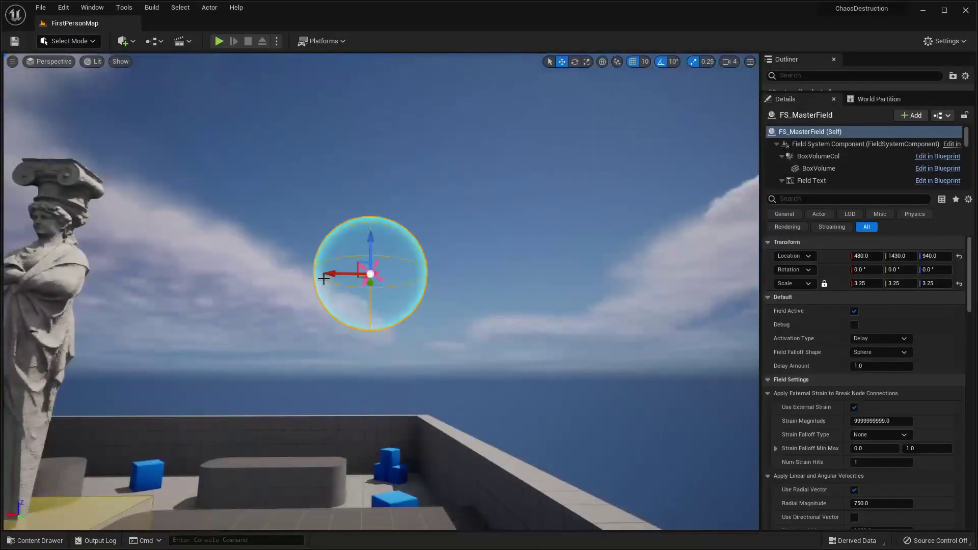
left_click(35, 541)
double_click(283, 461)
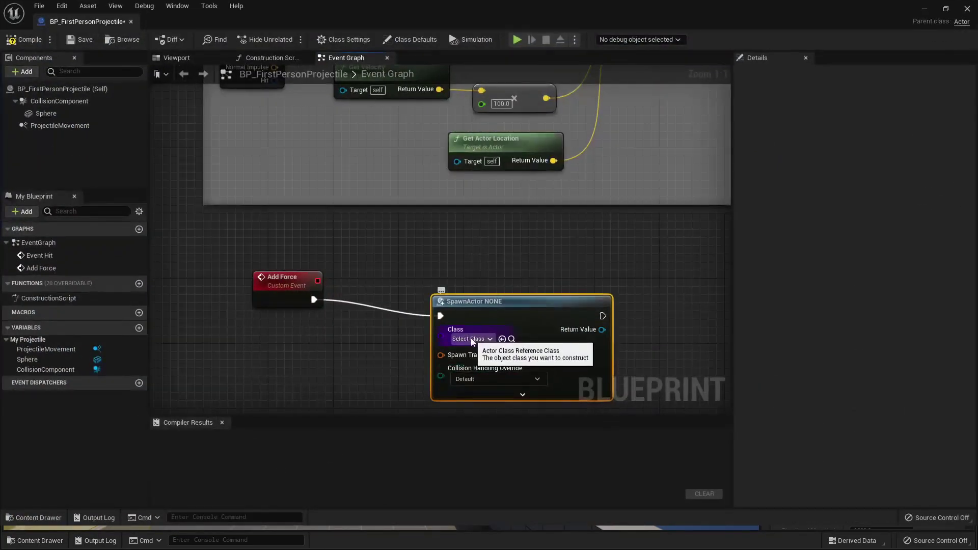
left_click(474, 339)
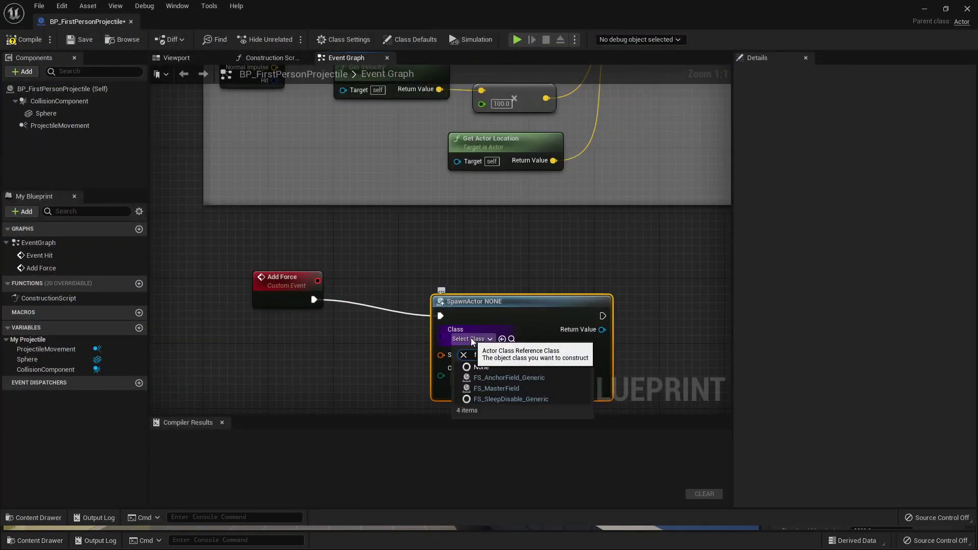
type("mas")
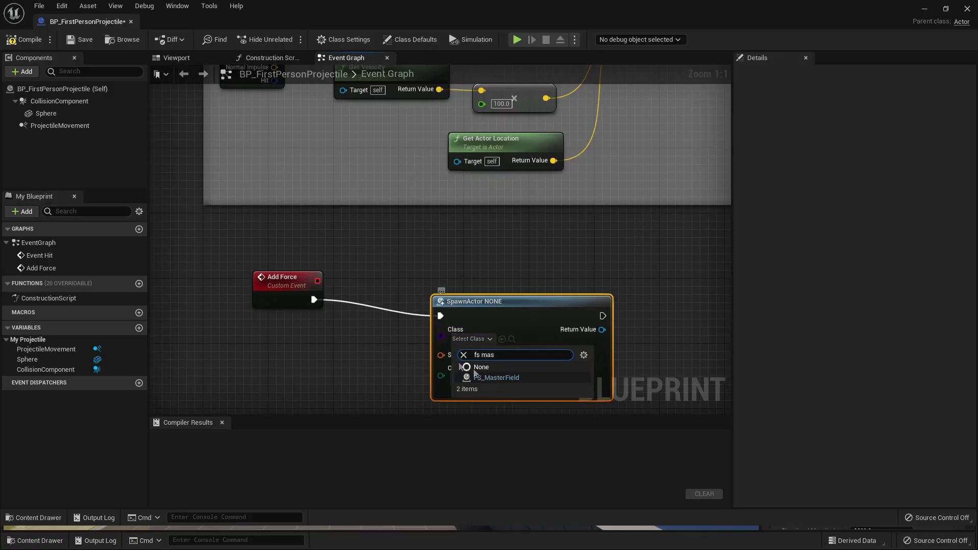
left_click(528, 378)
left_click_drag(552, 305, 601, 284)
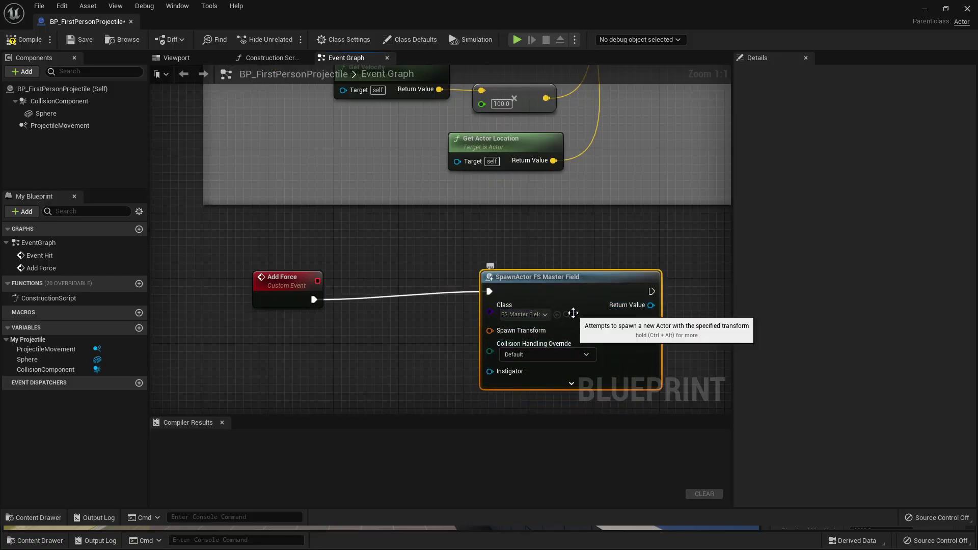
left_click_drag(509, 336, 285, 288)
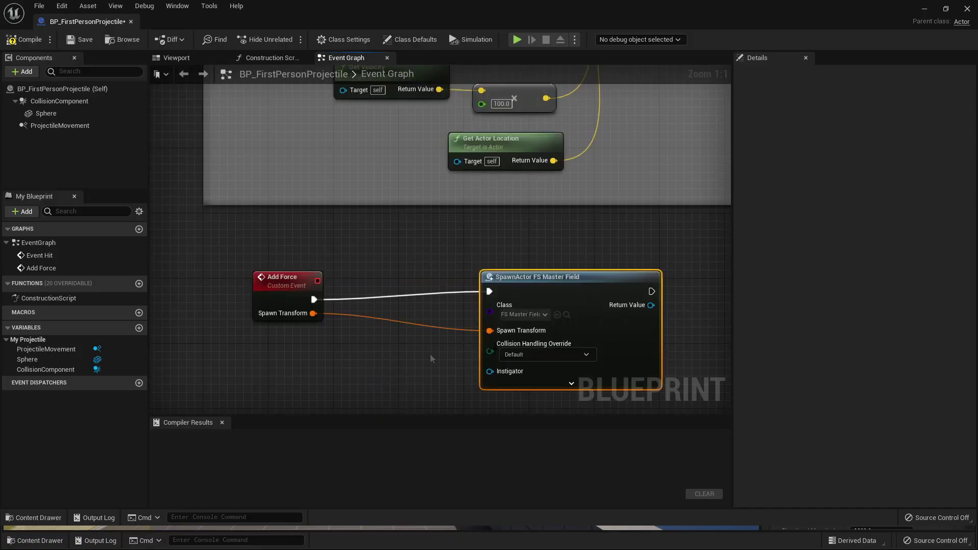
- Move Event Hit away from the impulse nodes and insert an Add Force call between it and the Branch
scroll(461, 321, "down", 4)
scroll(392, 192, "up", 2)
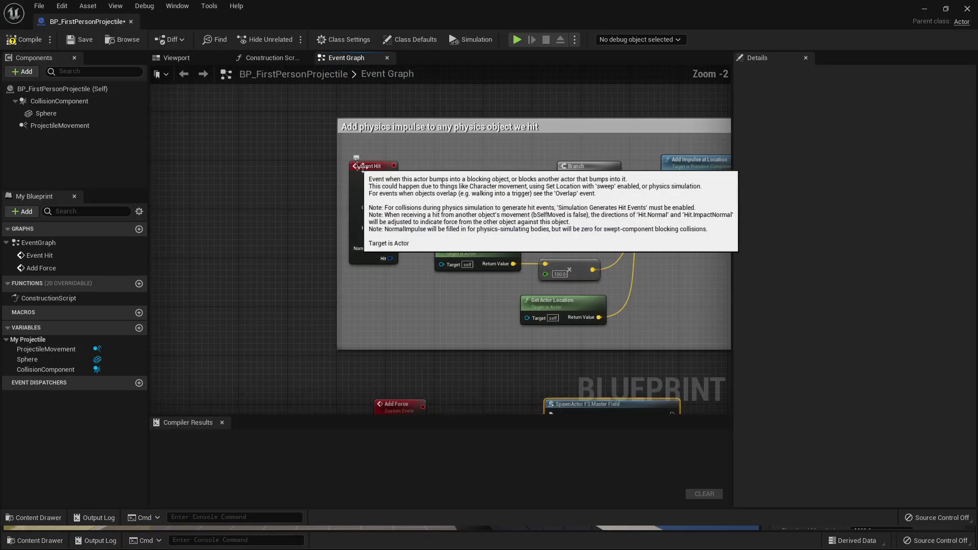
left_click_drag(392, 191, 395, 148)
type("add fpr")
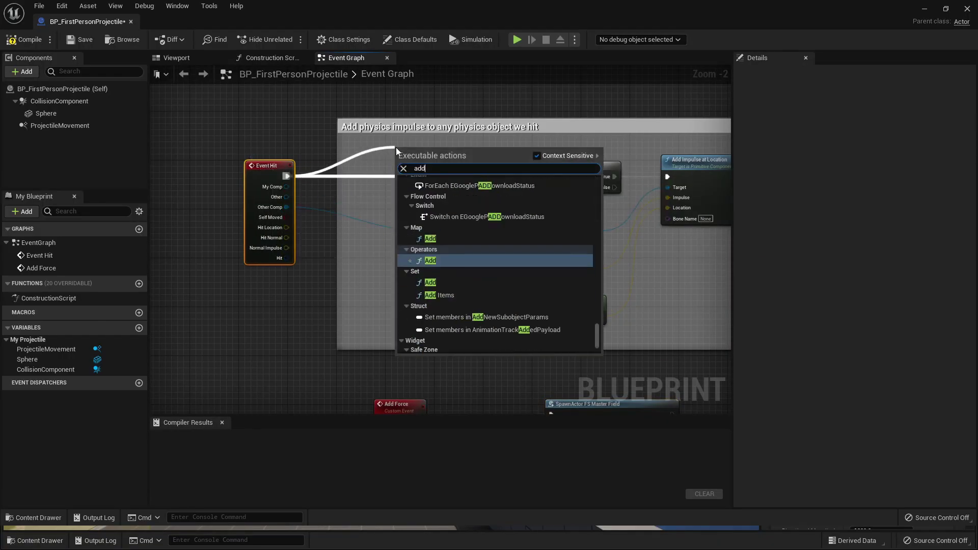
key("BackSpace")
key("BackSpace")
type("or")
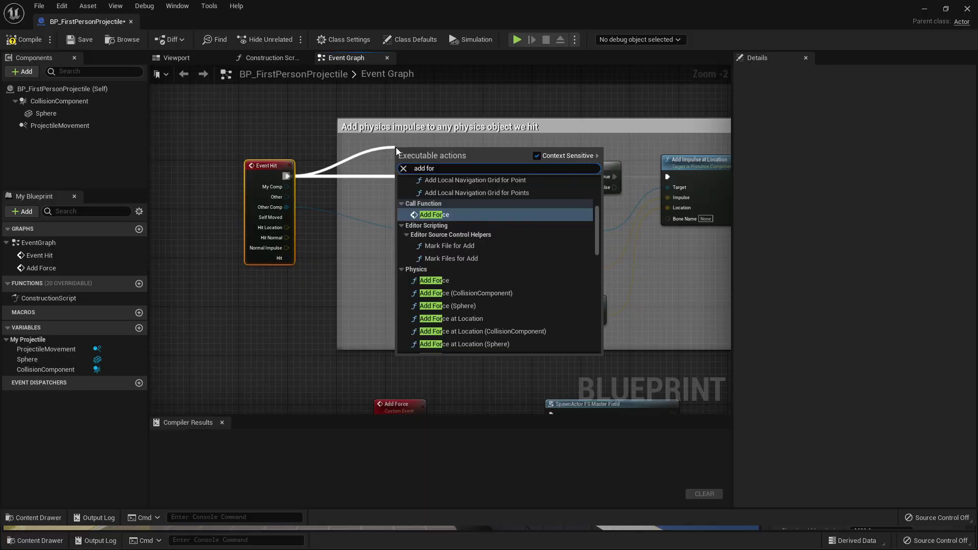
key("Return")
left_click_drag(402, 163, 359, 163)
- Add a Get Actor Transform node and connect it to the Add Force call's Spawn Transform input
right_click(295, 289)
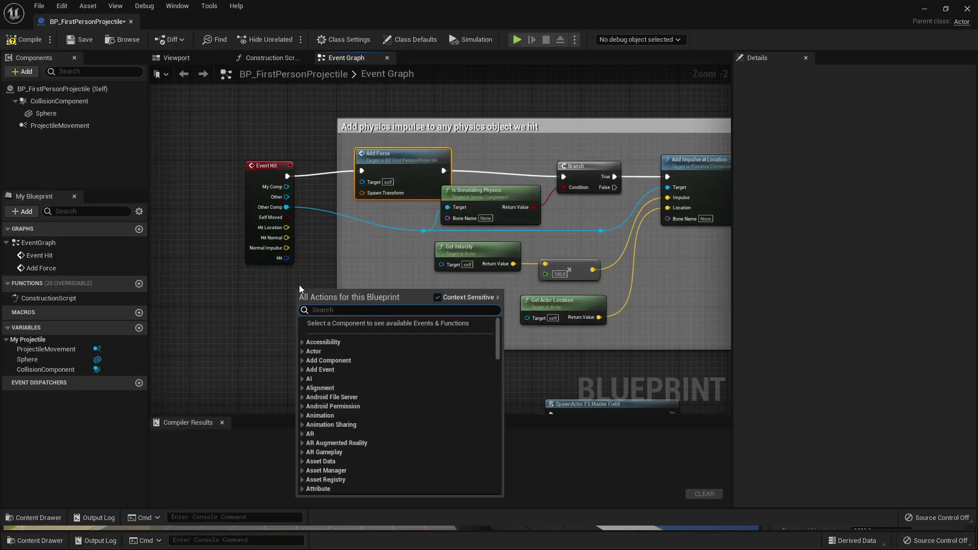
type("get actor tran")
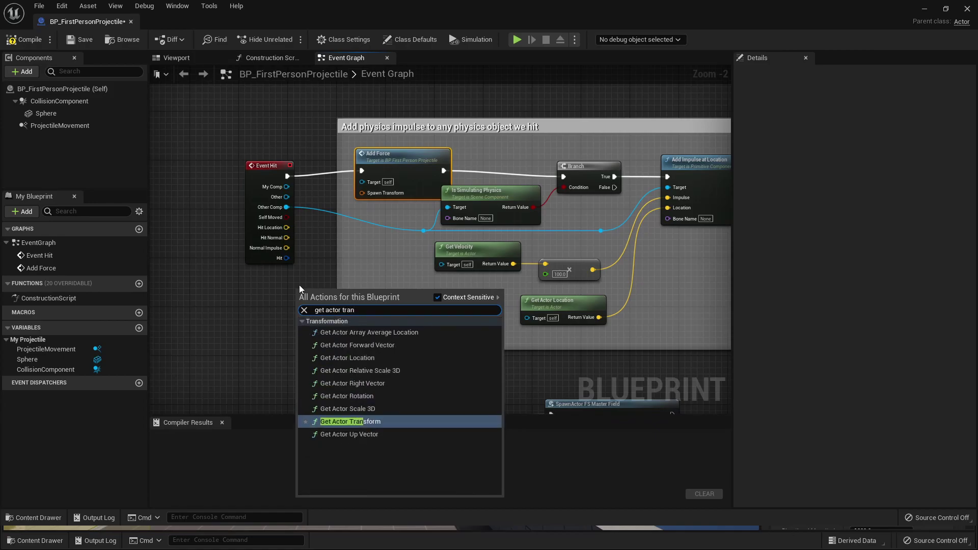
key("Return")
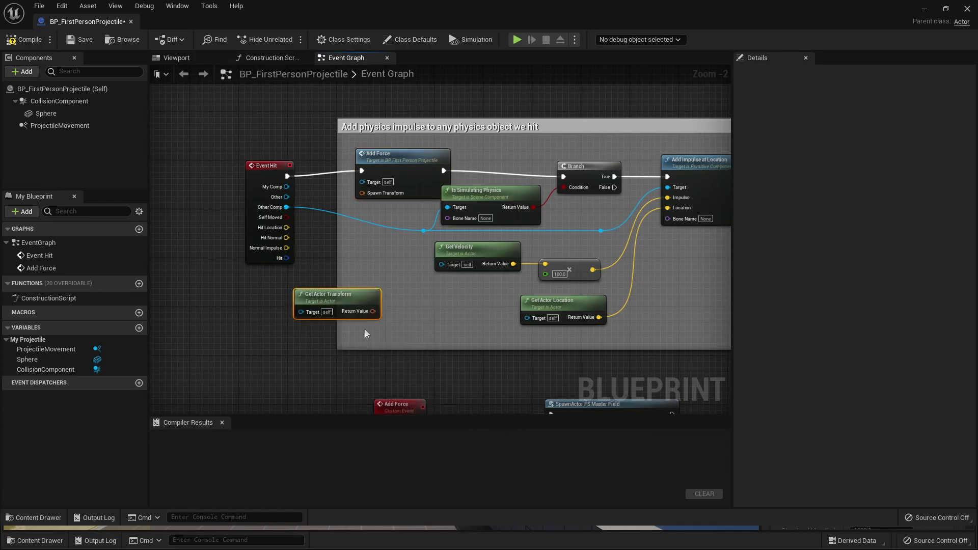
left_click_drag(373, 312, 362, 192)
- Open the FS_MasterField blueprint from the FieldNodes folder, set its default Delay Amount to 0.0 and compile it
left_click(924, 10)
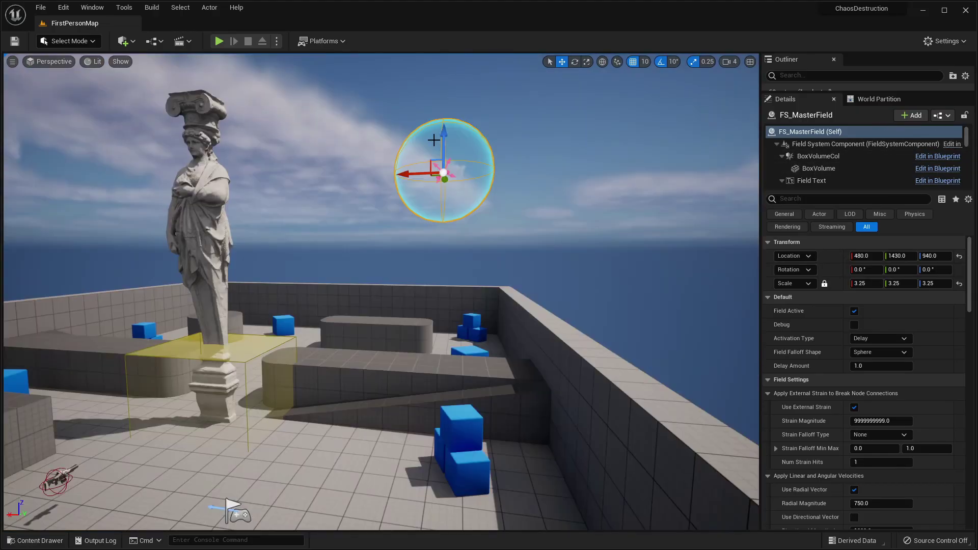
key("ctrl+space")
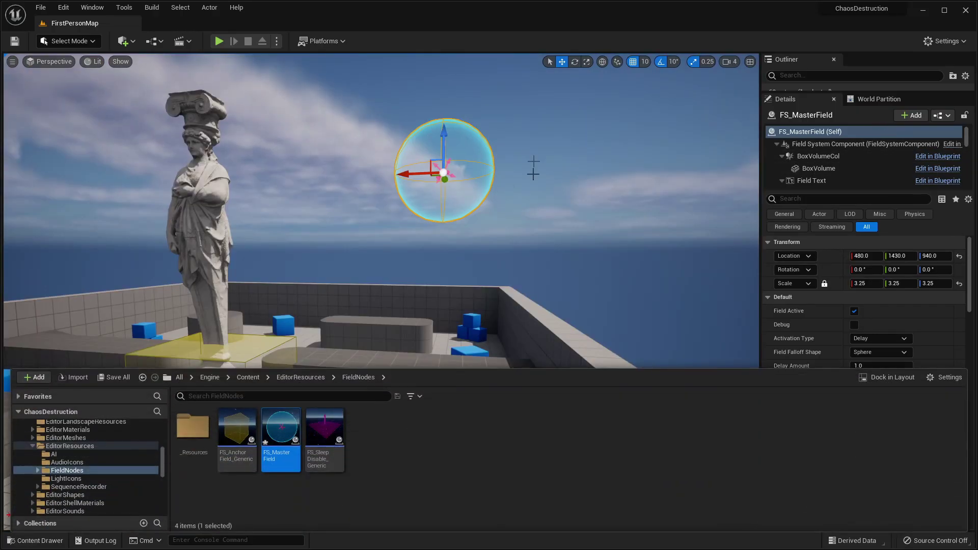
mouse_move(291, 424)
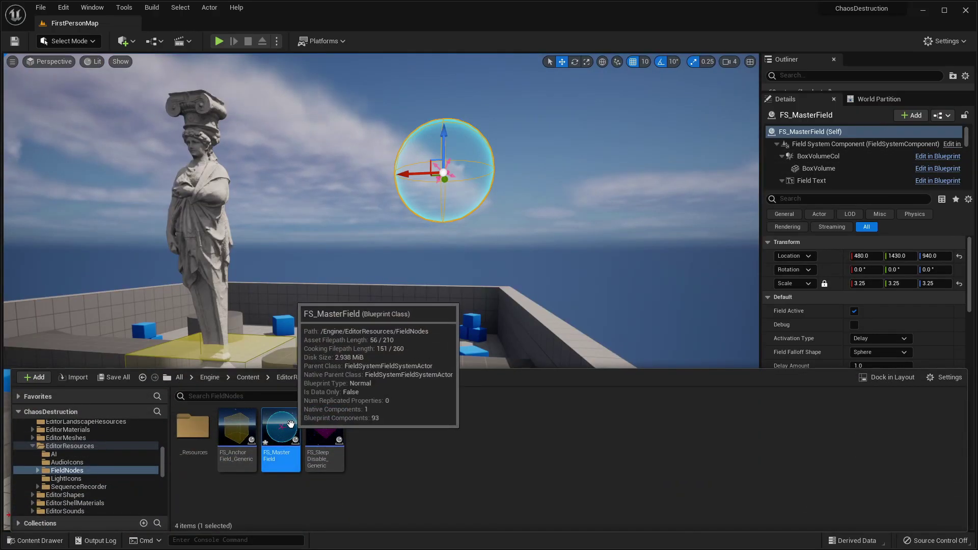
double_click(292, 424)
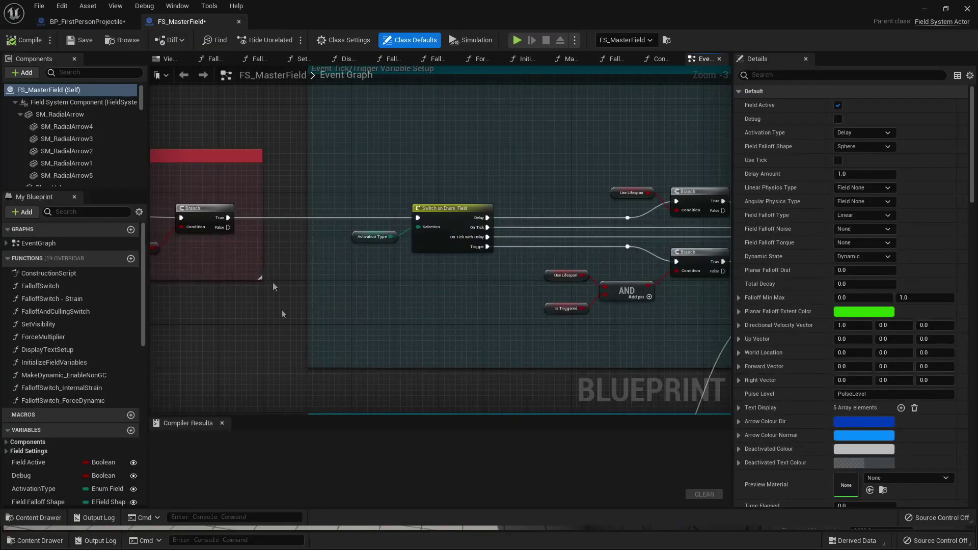
left_click(843, 175)
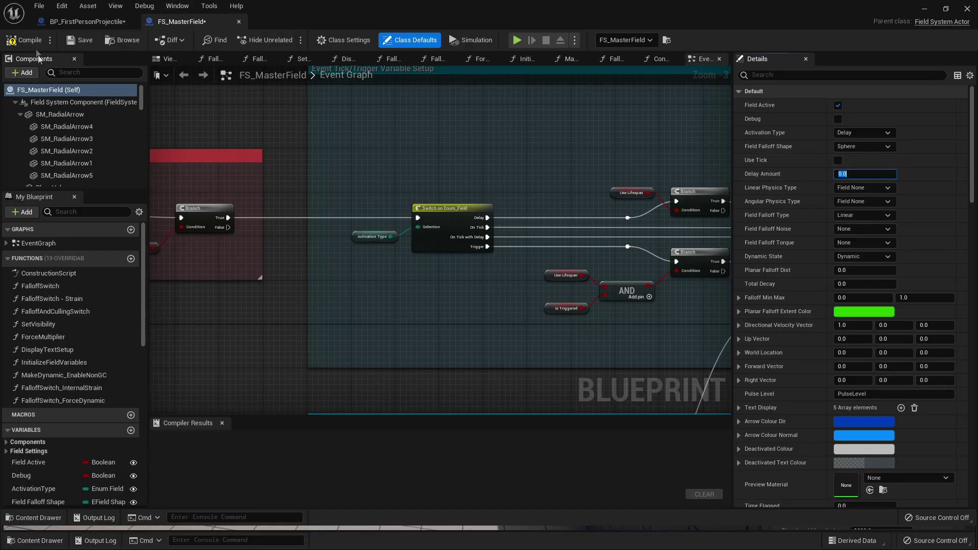
left_click(24, 40)
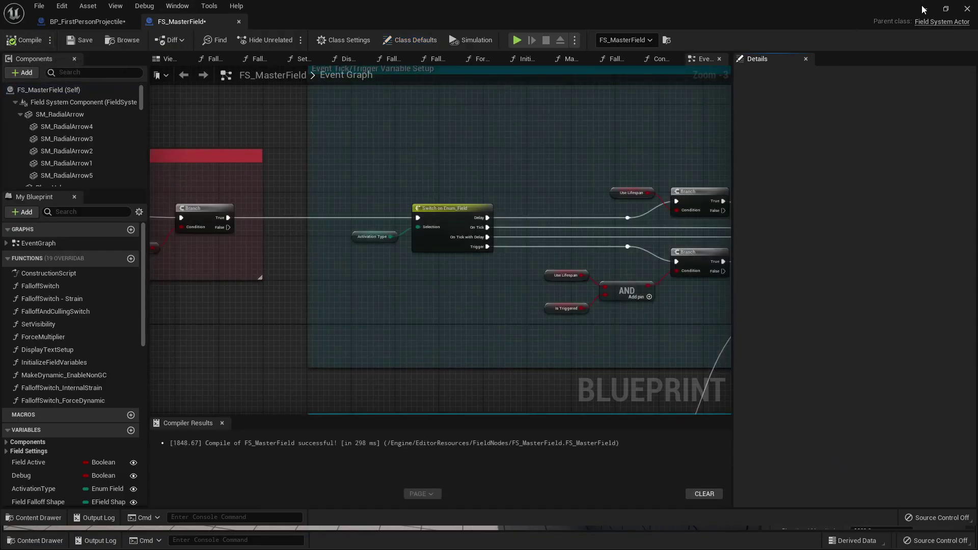
- Play the level, pick up the rifle and shoot projectiles at the statue to test the destruction
left_click(924, 9)
left_click(219, 41)
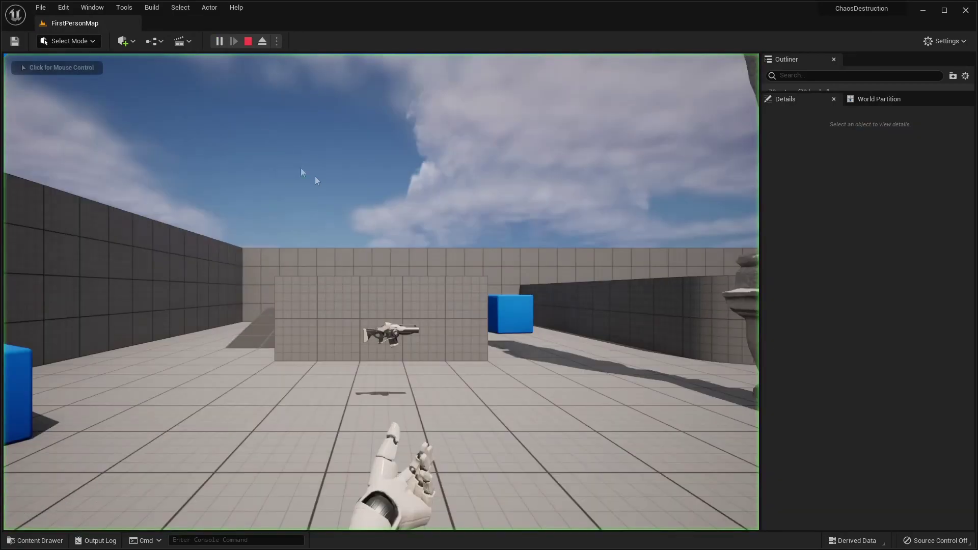
key("w")
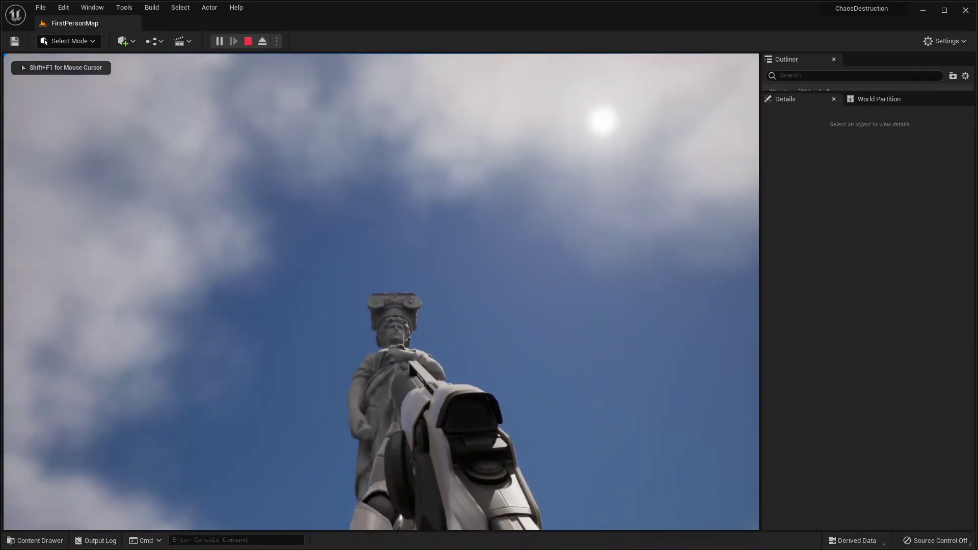
left_click(381, 292)
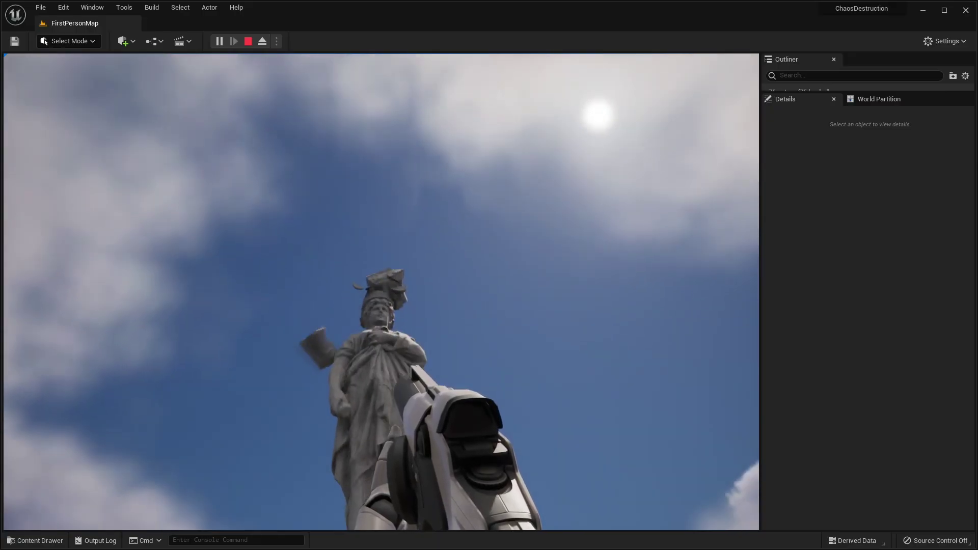
key("w")
left_click(381, 292)
left_click(381, 292)
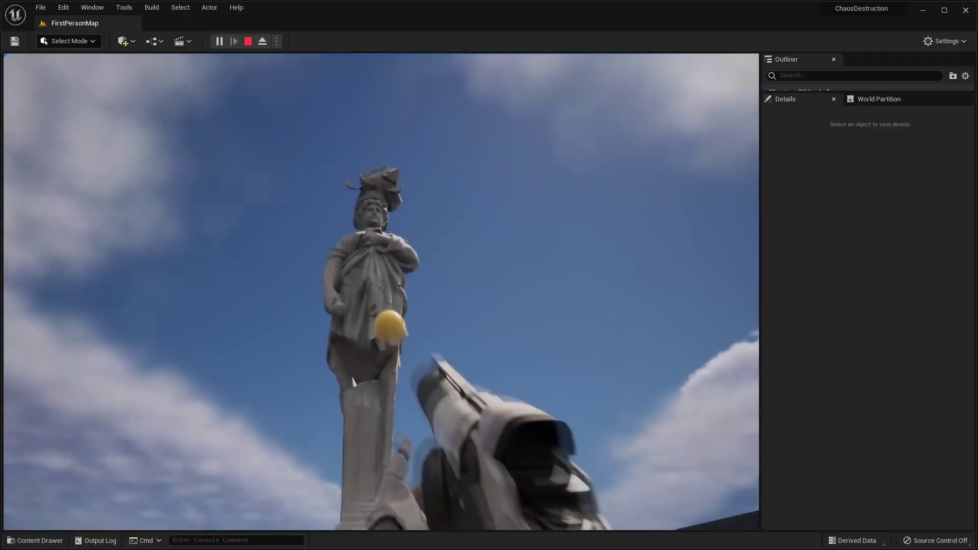